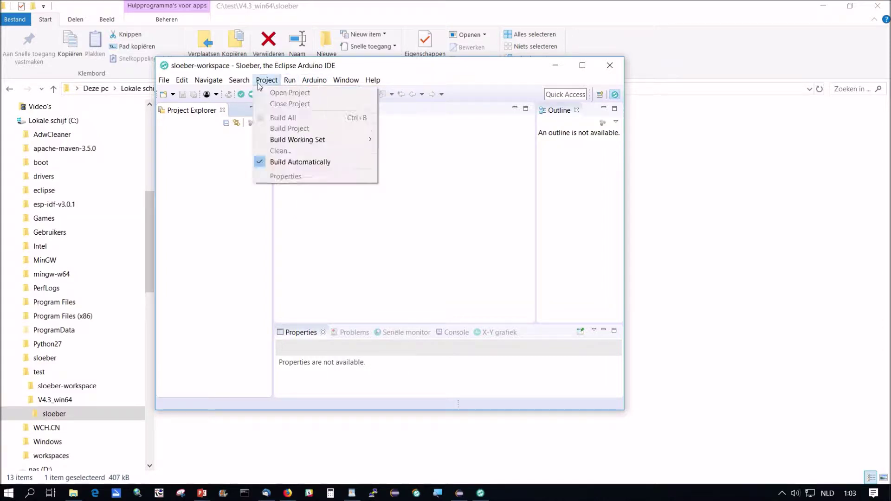
Open Sloeber's Install New Software dialog
mouse_move(164, 82)
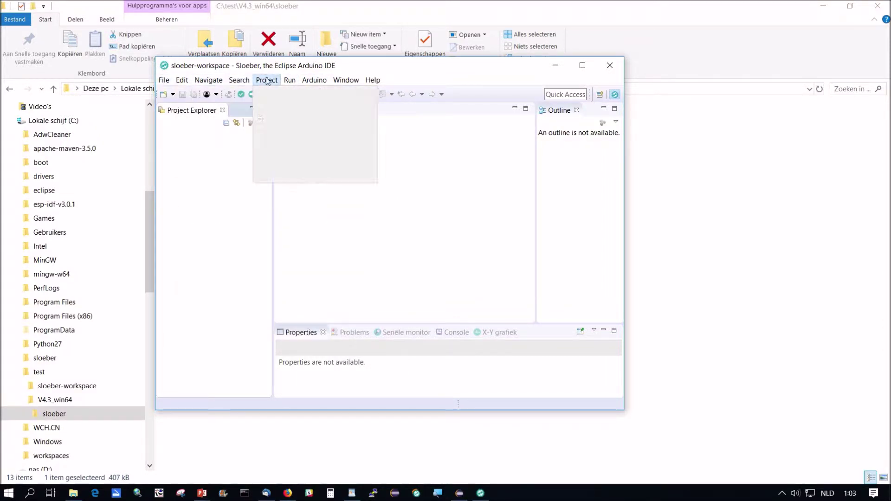
mouse_move(320, 86)
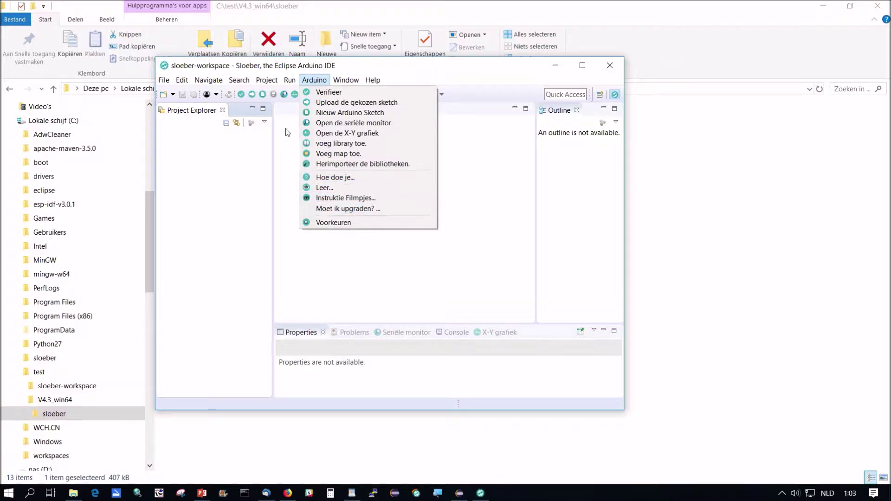
mouse_move(205, 84)
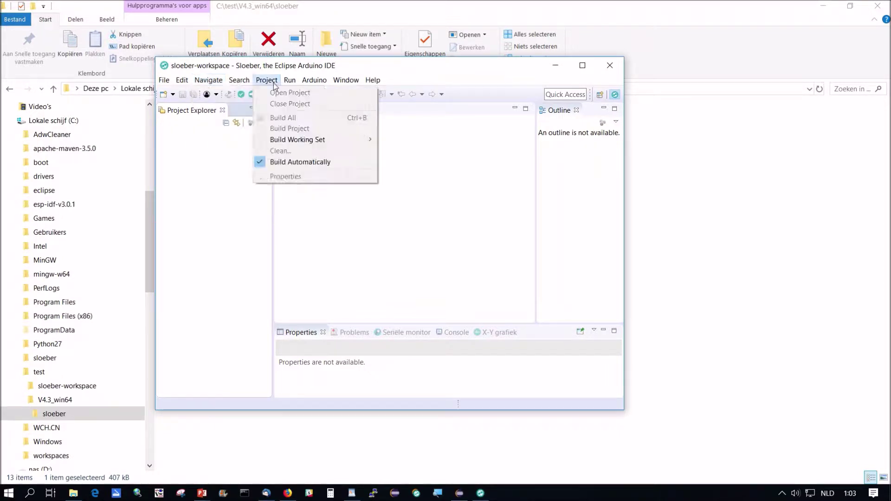
mouse_move(371, 84)
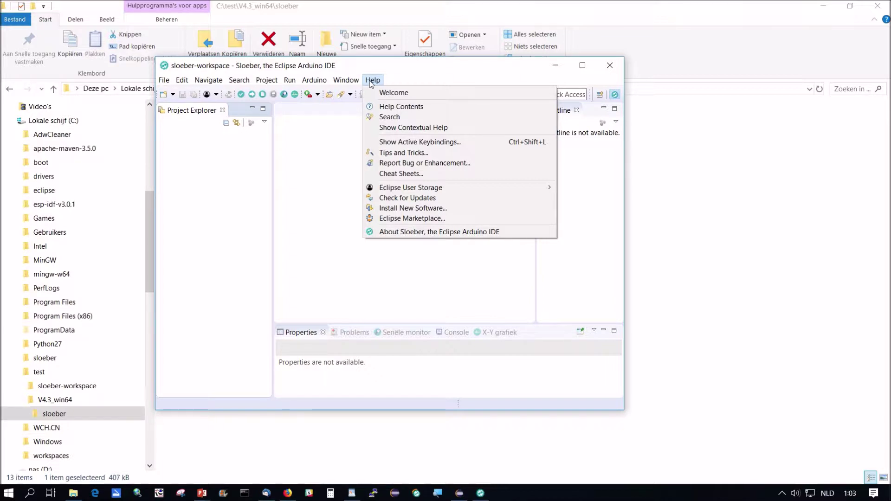
click(395, 208)
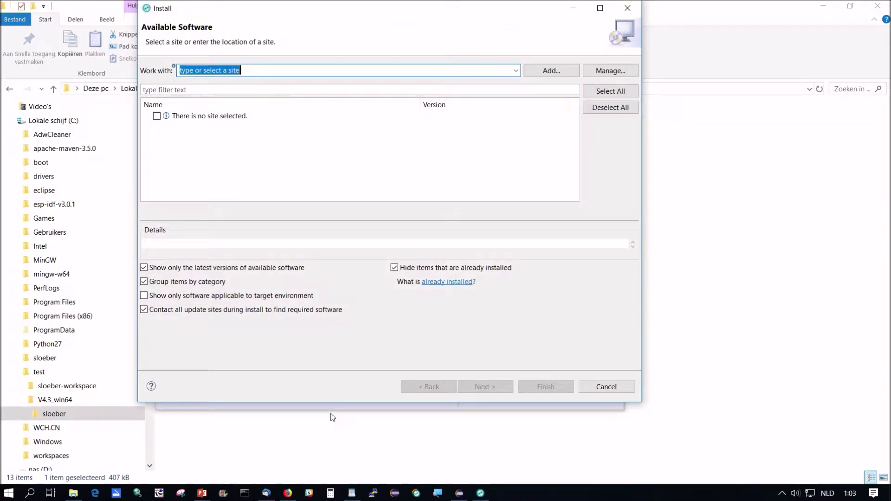
click(288, 493)
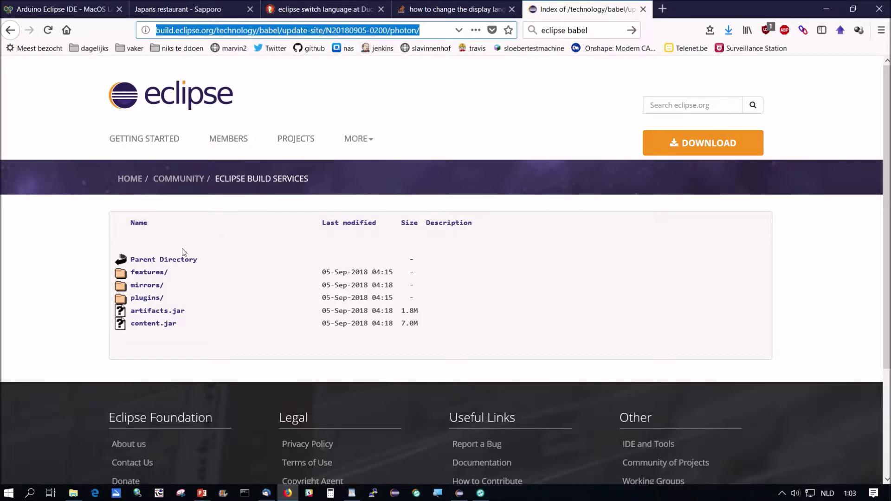
click(180, 264)
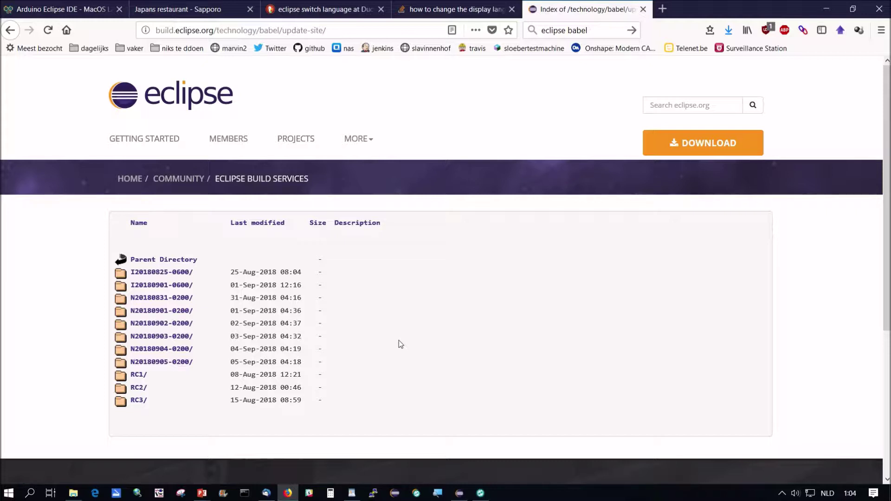
click(158, 365)
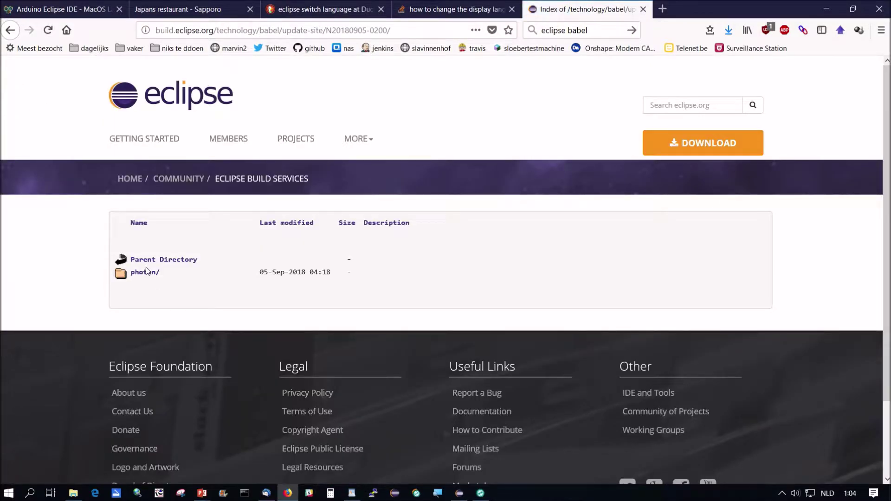
click(145, 273)
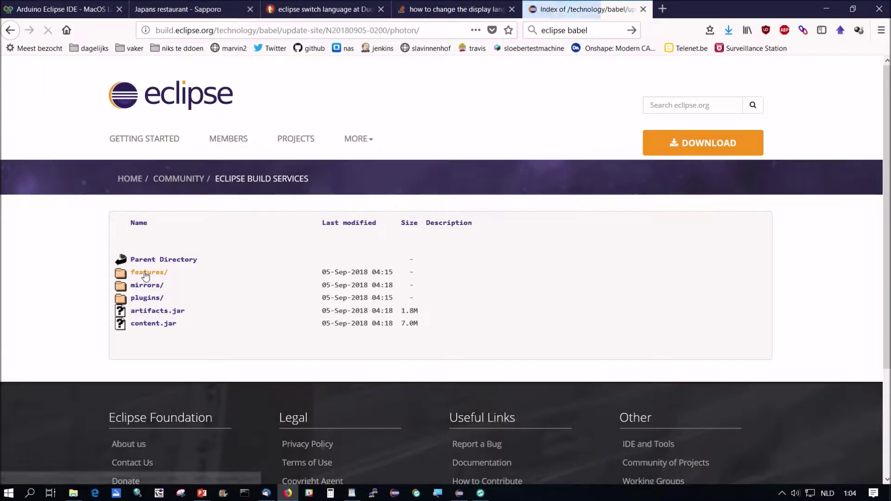
click(432, 27)
key(ctrl+a)
key(ctrl+c)
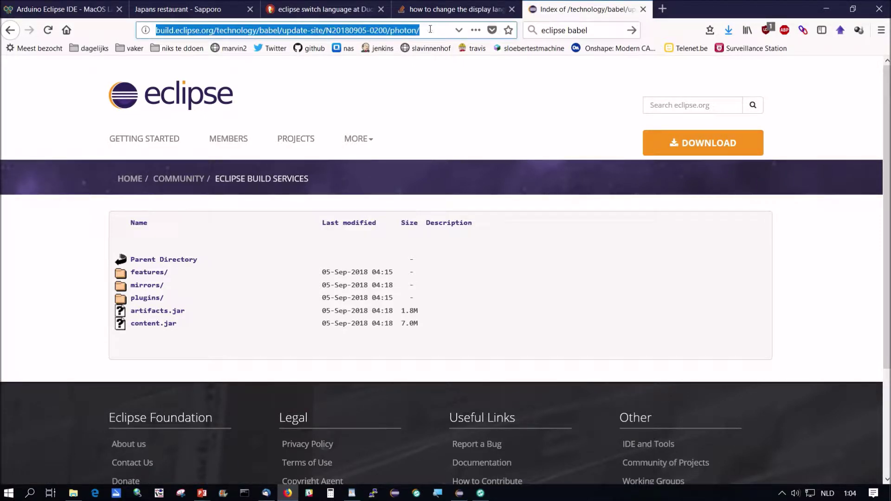
Switch back to Sloeber's Install dialog and load the copied Babel photon update site as the software source
key(alt+Tab)
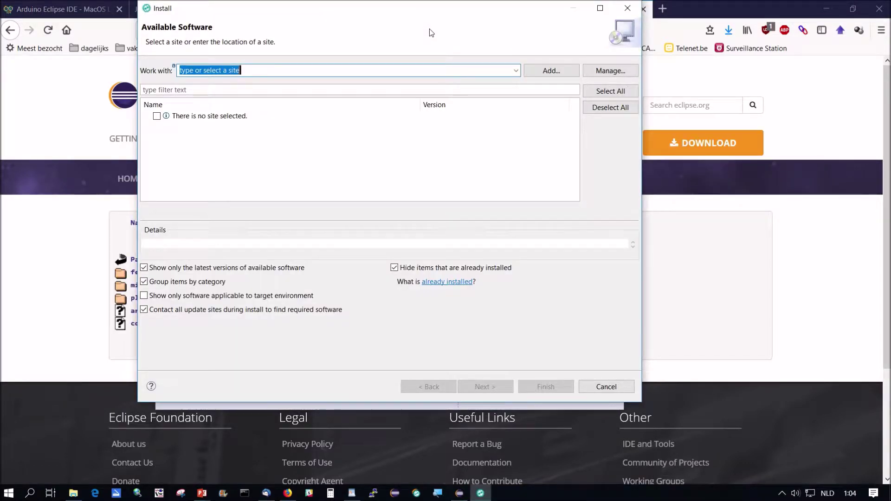
key(ctrl+v)
key(Return)
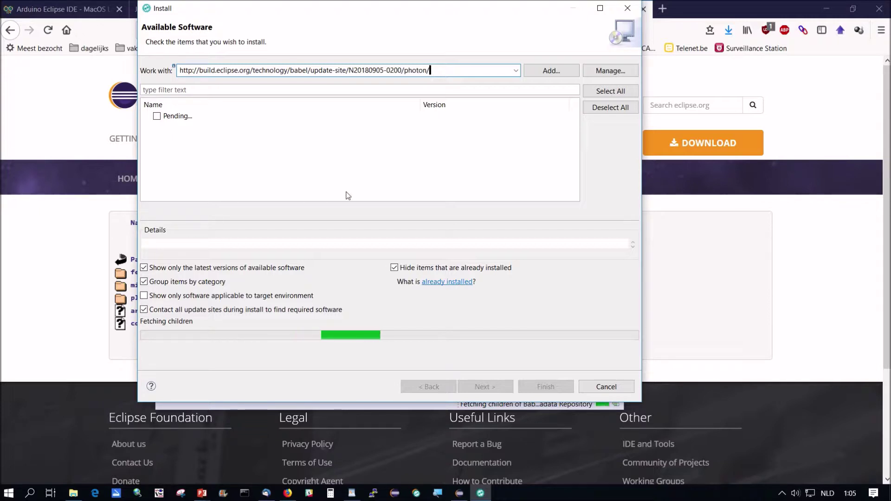
Choose Babel Language Packs in Dutch for installation and proceed to the install details
scroll(302, 138, down, 5)
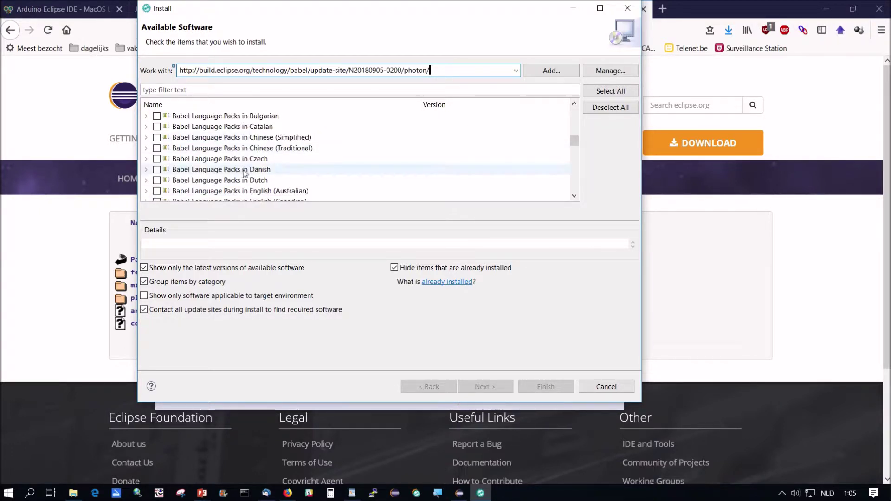
click(221, 184)
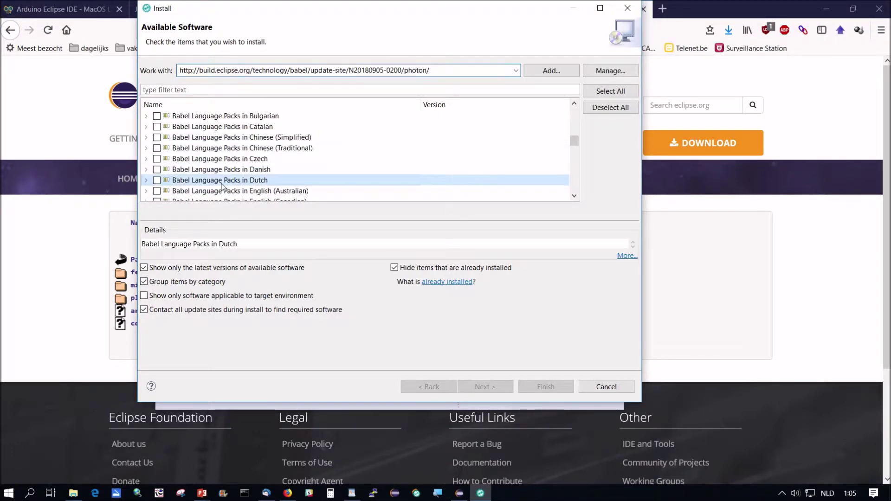
click(157, 180)
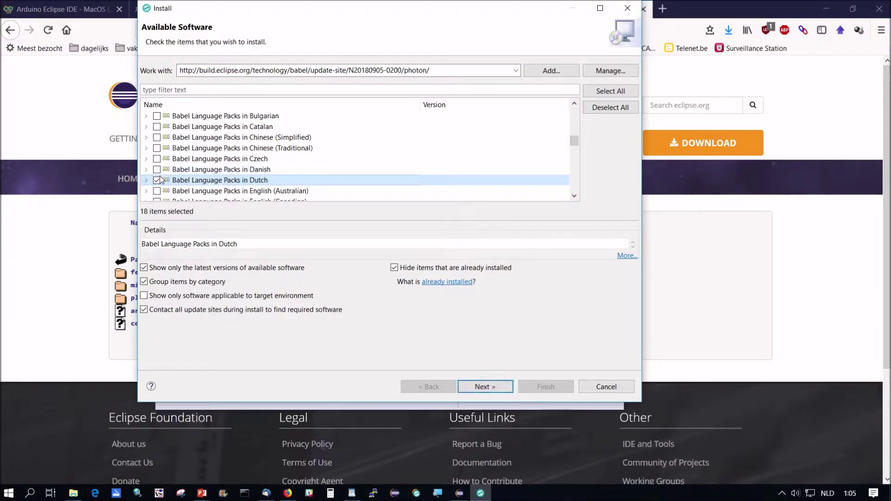
click(488, 387)
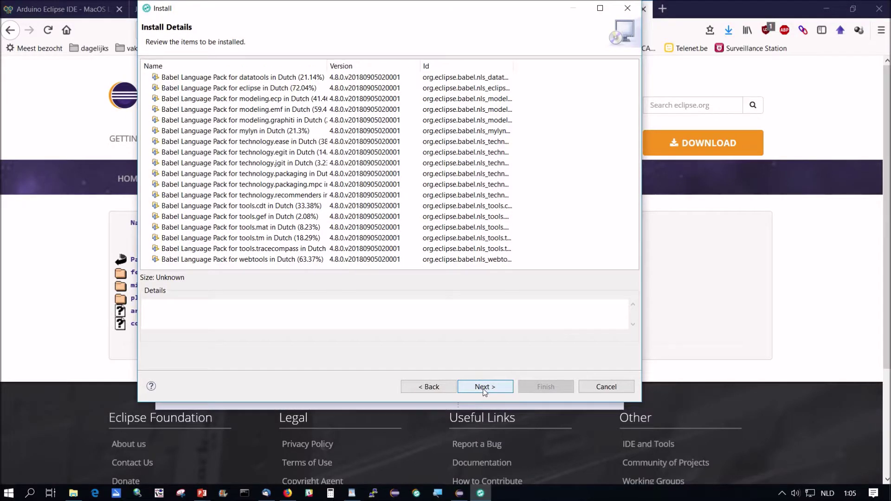
Accept the licence, install the Dutch language packs despite the unsigned content, and restart Sloeber
click(484, 386)
click(473, 324)
click(539, 388)
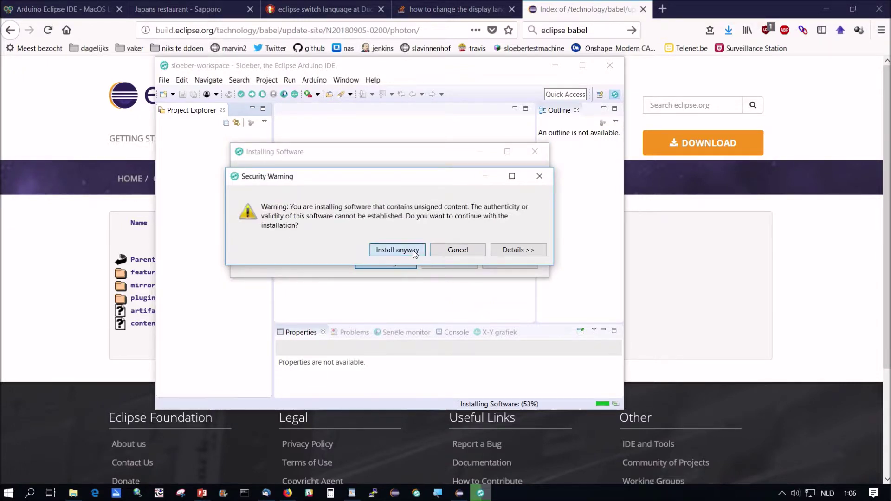
click(414, 251)
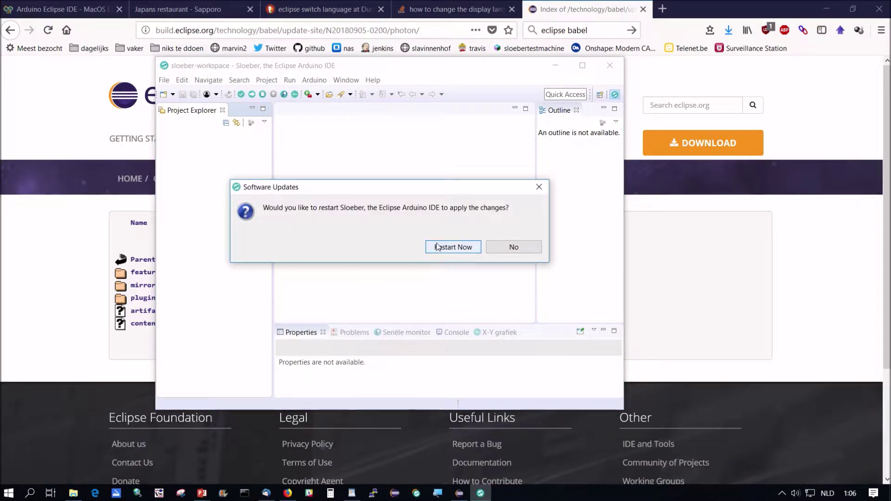
click(437, 247)
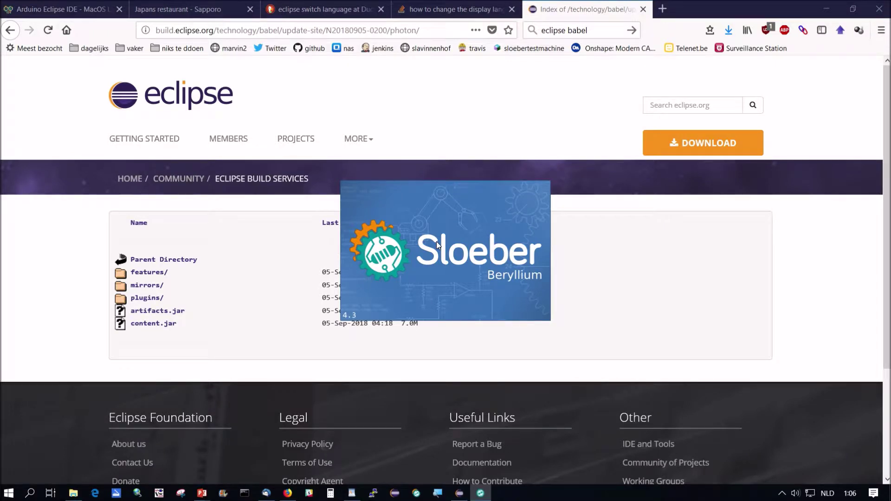
Maximize the restarted Sloeber window and examine the menus from Bestand to Help for their Dutch translation
double_click(355, 65)
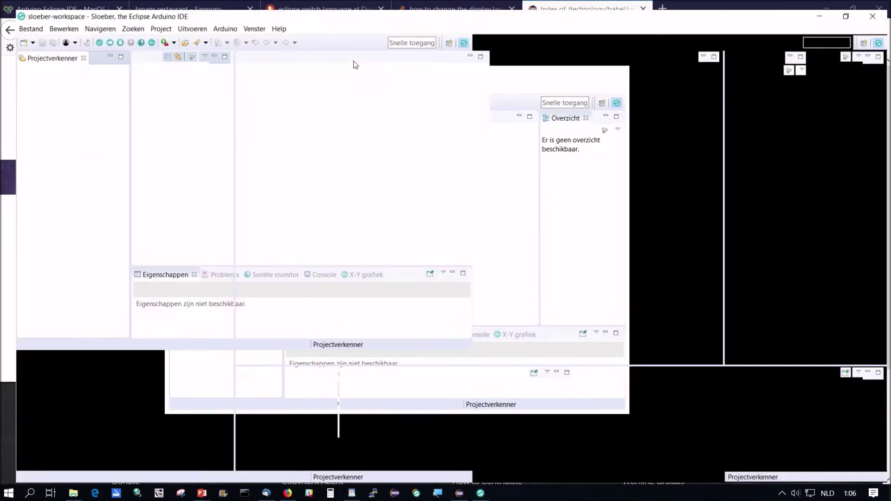
click(15, 20)
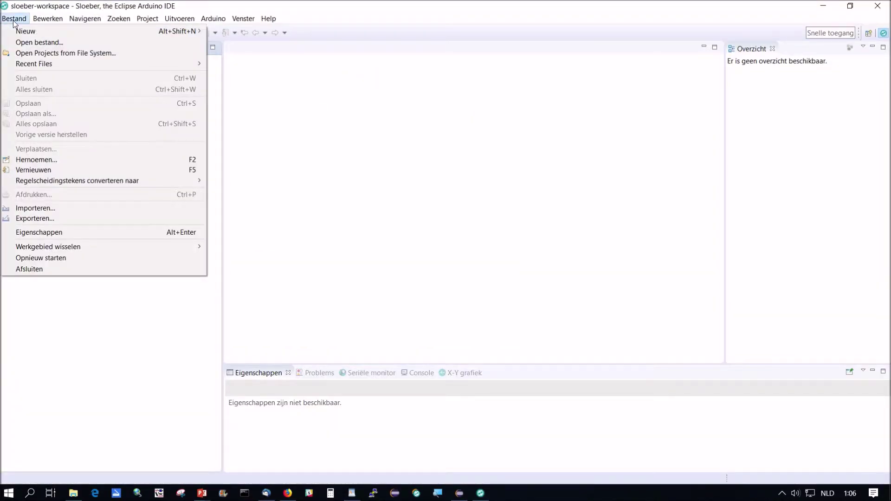
mouse_move(21, 66)
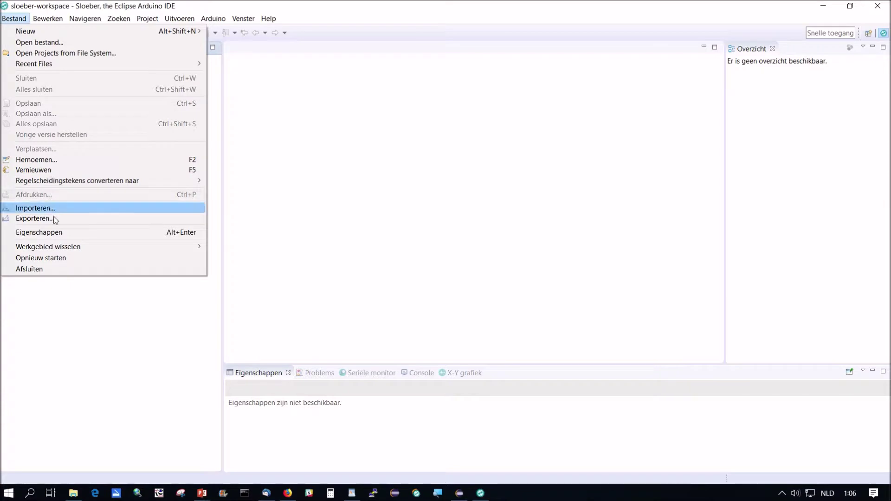
mouse_move(44, 18)
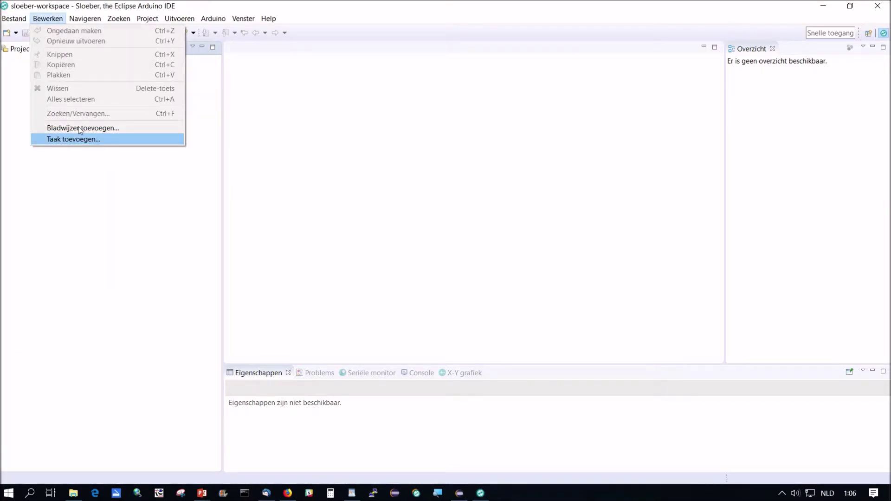
mouse_move(88, 23)
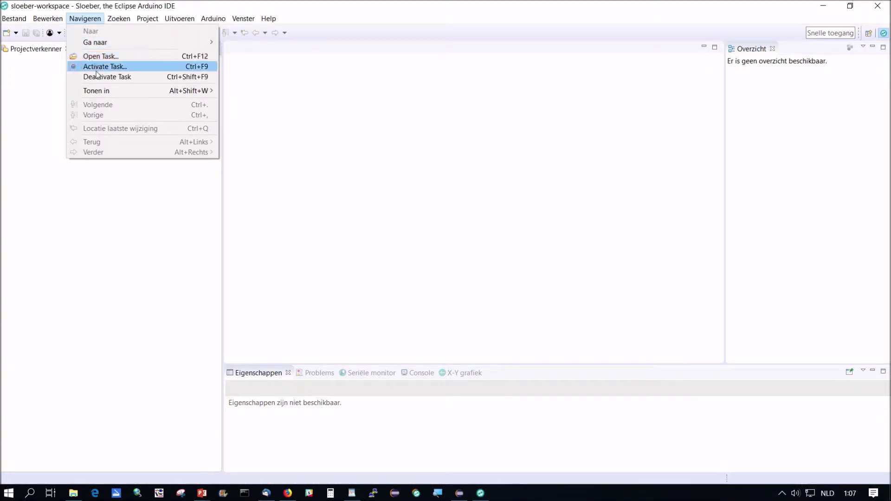
mouse_move(118, 19)
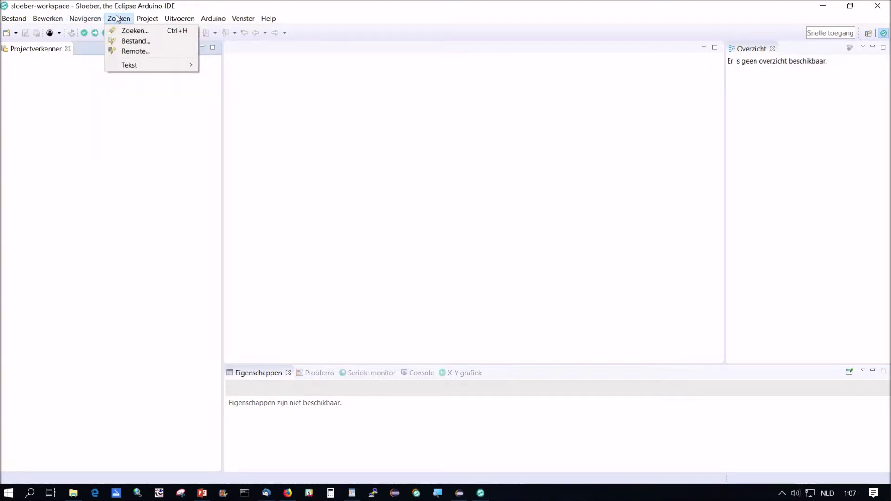
mouse_move(147, 21)
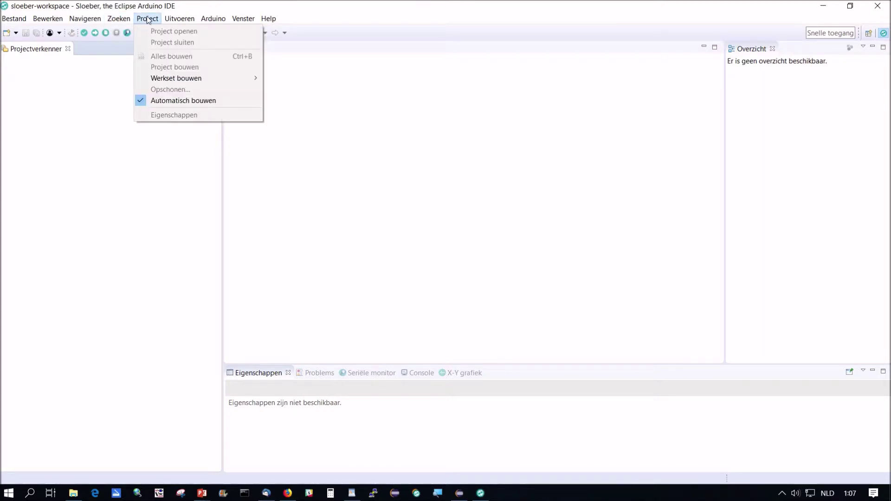
mouse_move(174, 21)
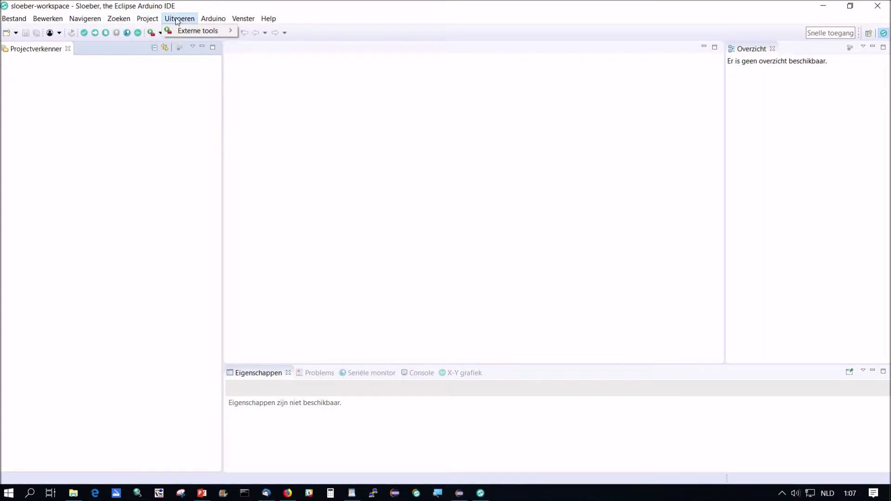
mouse_move(228, 23)
mouse_move(270, 21)
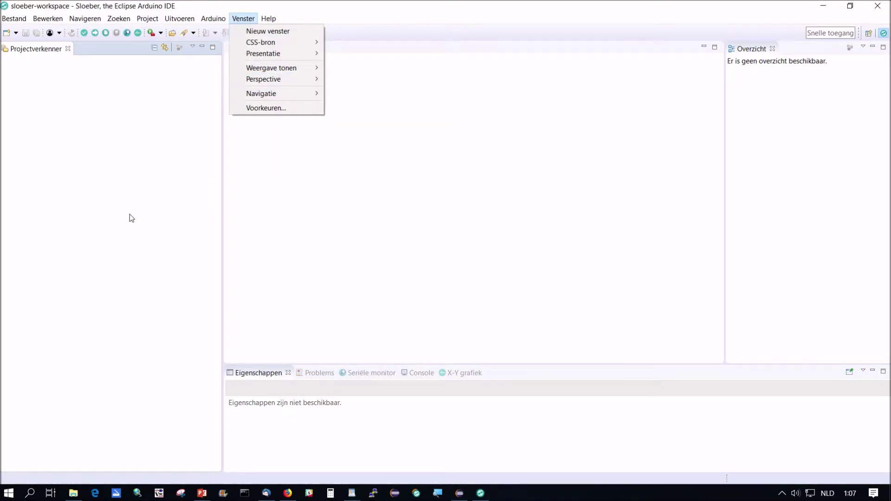
click(131, 176)
View the serial monitor and the new Arduino sketch dialog to check their language, and close the dialog without creating a sketch
click(128, 33)
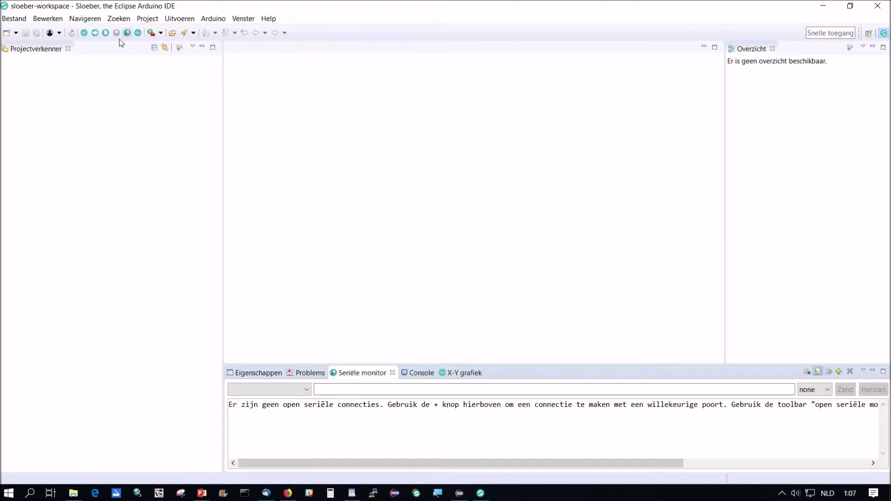
click(105, 33)
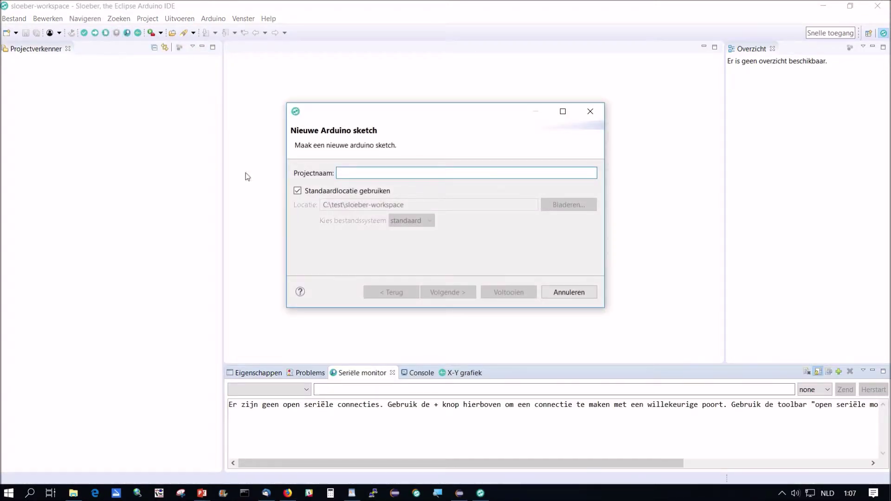
click(592, 111)
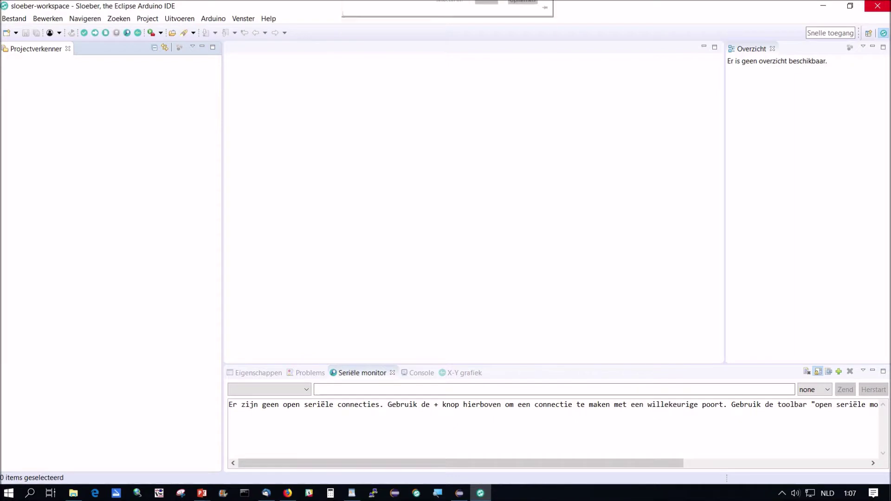
Exit Sloeber and confirm closing it
click(877, 6)
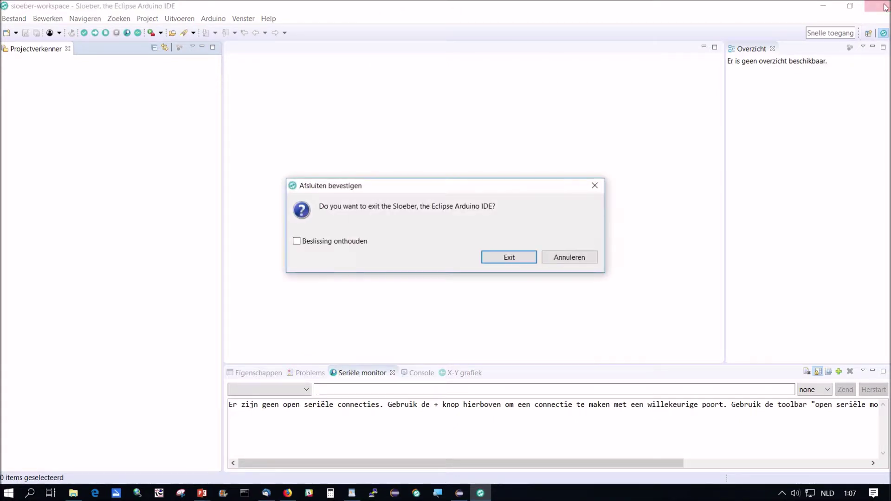
click(508, 256)
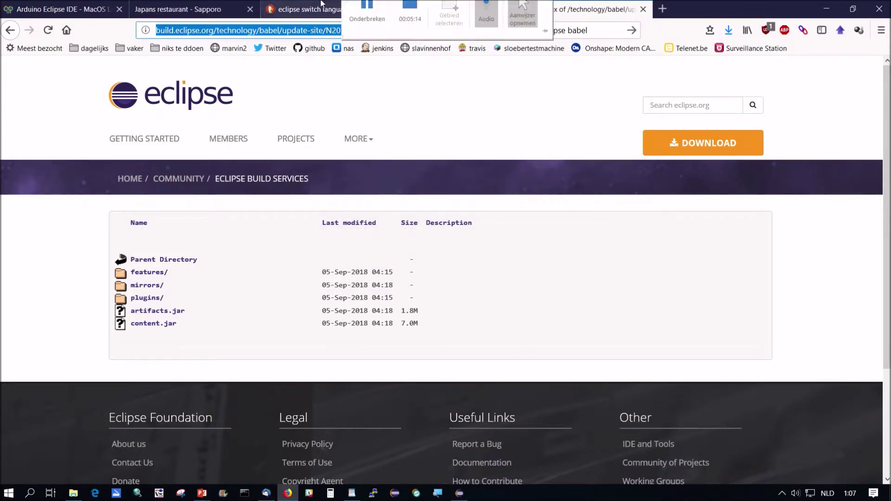
Show the Stack Overflow answer about Eclipse's display language in Firefox and select the argument -Duser.language=en
click(321, 4)
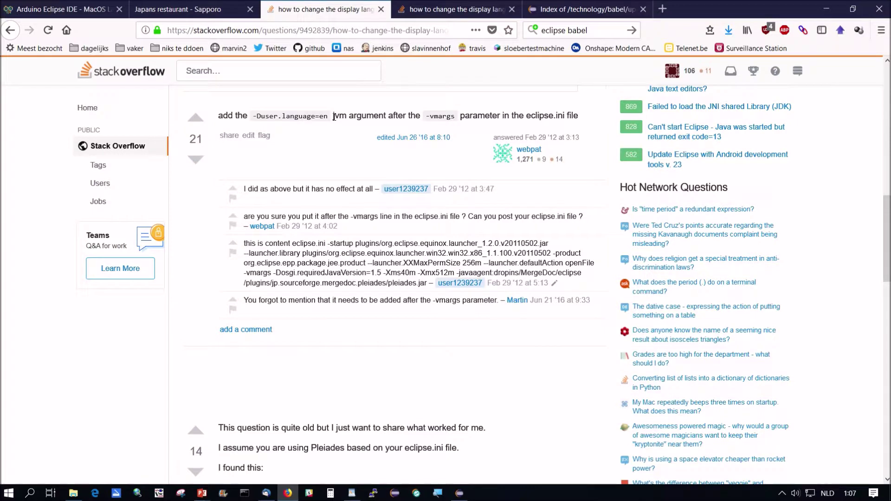
drag(330, 119, 255, 118)
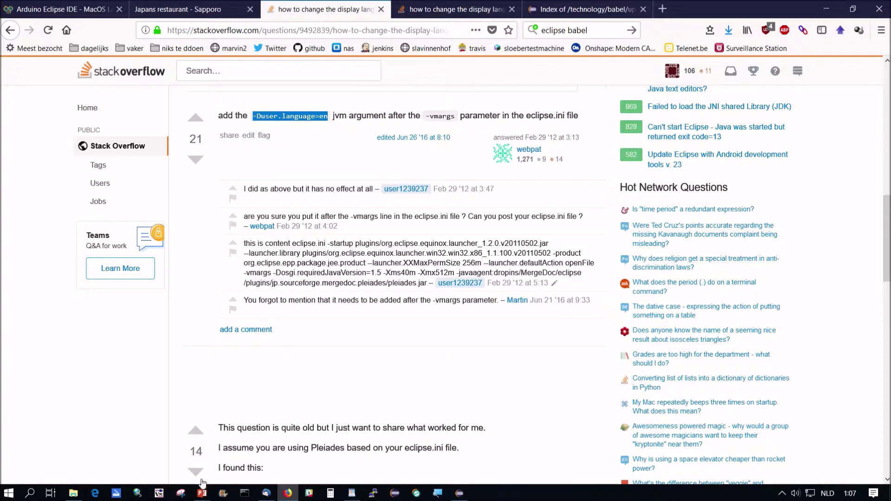
Open sloeber-ide.ini from the sloeber folder, add -Duser.language=en on a new last line after the -vmargs entries, and save it
click(76, 493)
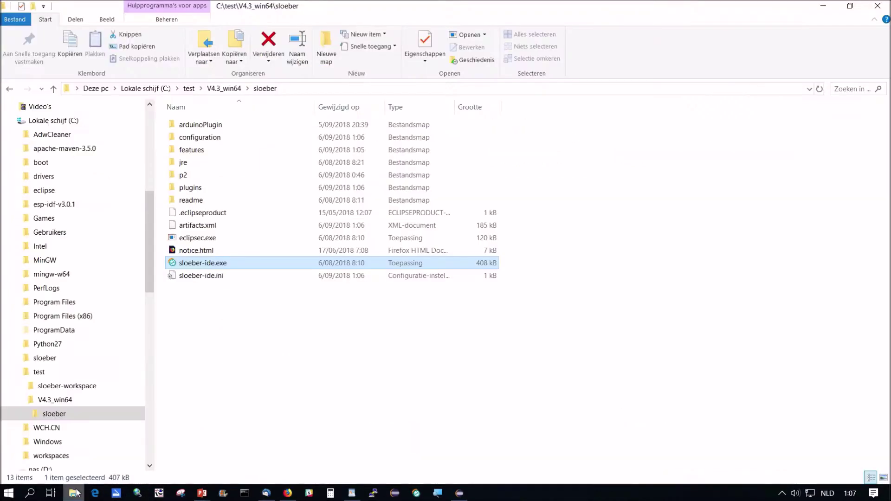
click(205, 276)
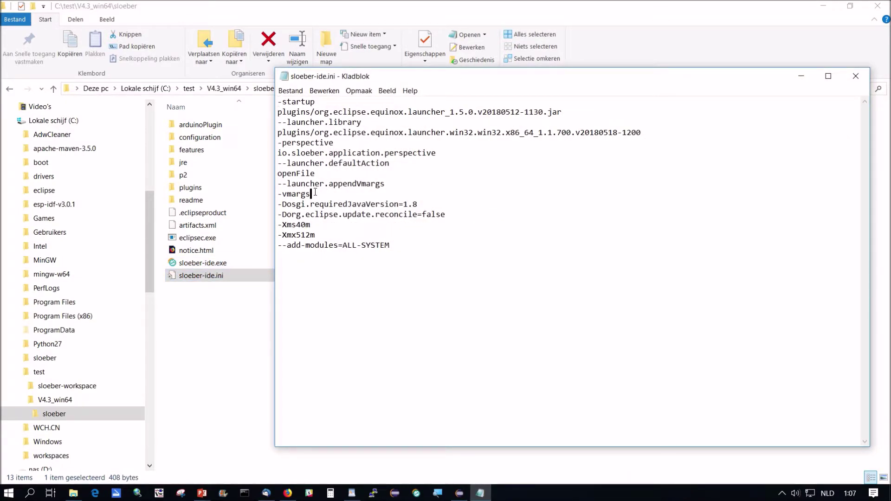
drag(315, 192, 262, 191)
click(413, 247)
text(-Duser.language=en)
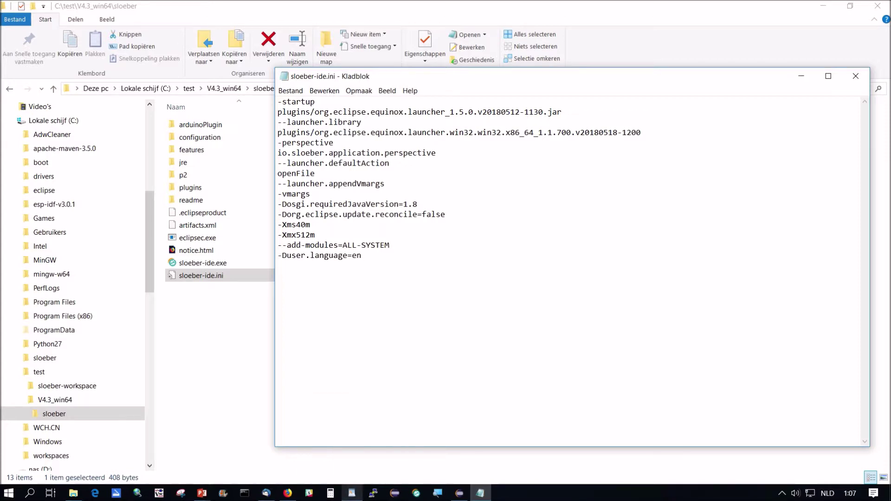
click(855, 78)
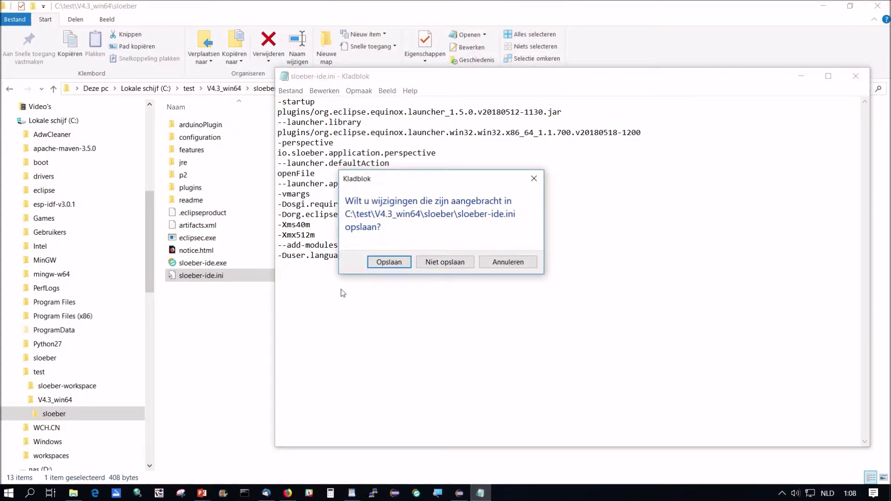
click(387, 263)
Start sloeber-ide.exe with its workspace, examine the menus from File to Help for their language, and minimize the window
double_click(238, 265)
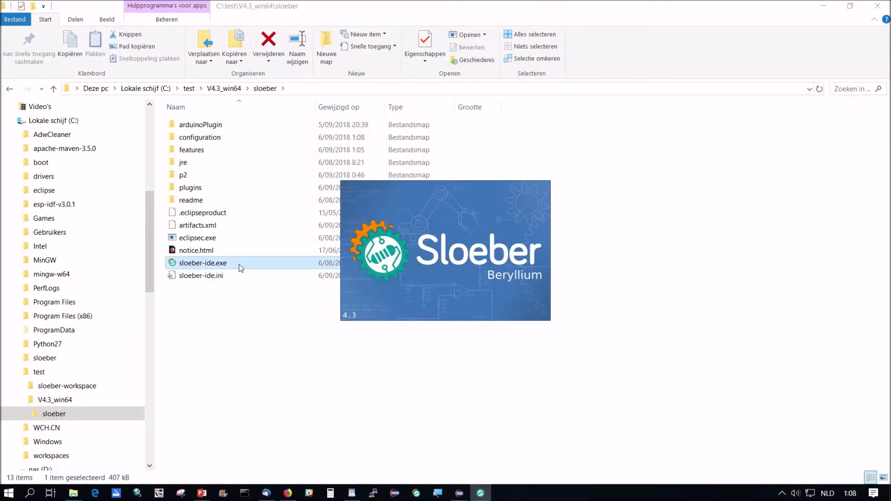
click(543, 285)
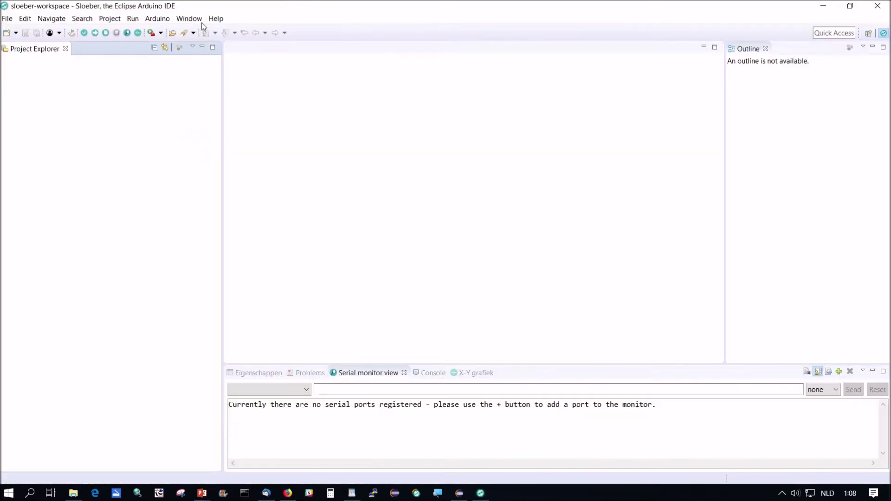
click(178, 21)
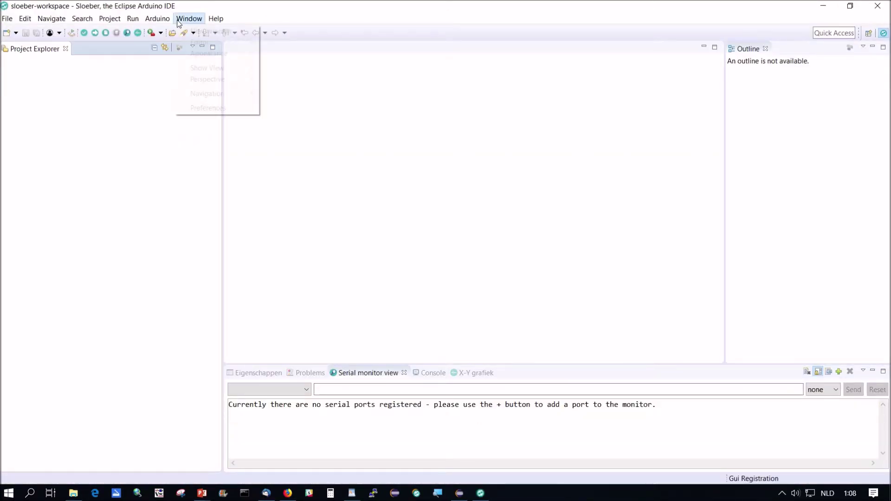
mouse_move(164, 22)
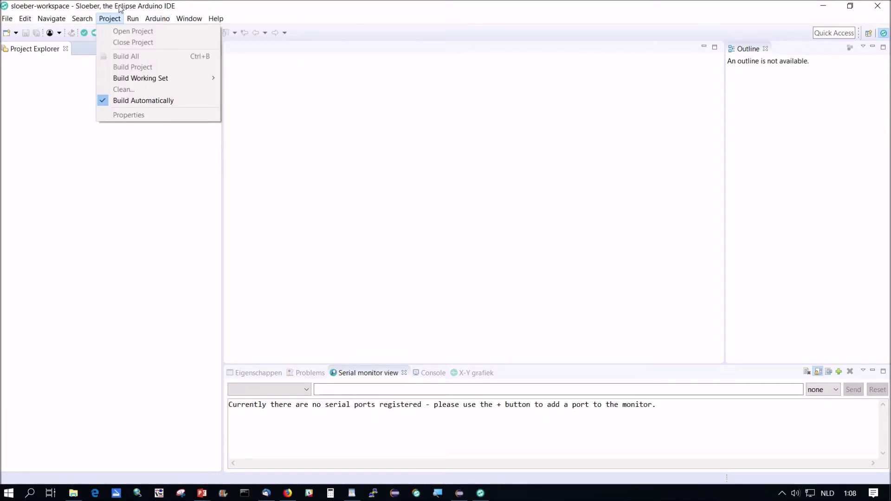
mouse_move(131, 22)
mouse_move(55, 16)
mouse_move(222, 19)
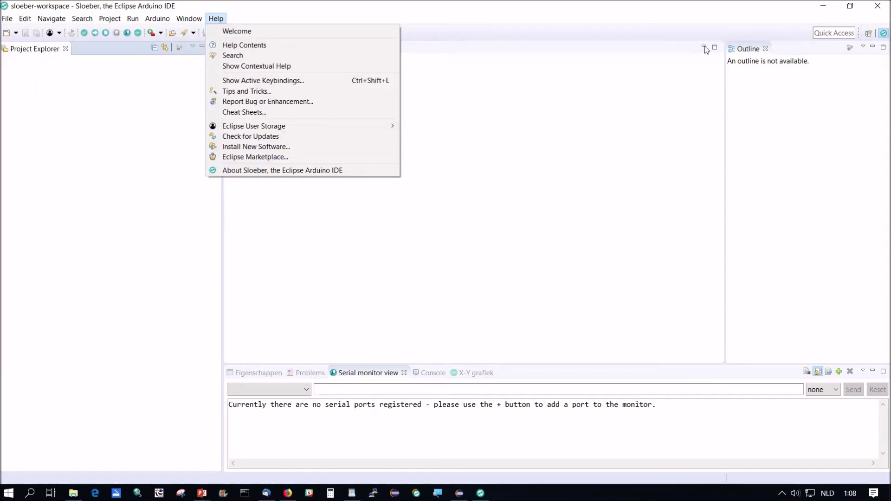
mouse_move(769, 3)
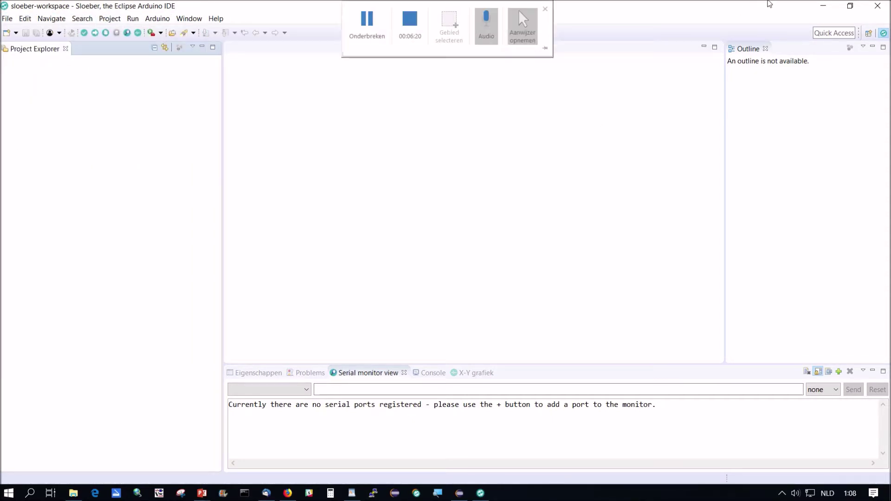
click(824, 6)
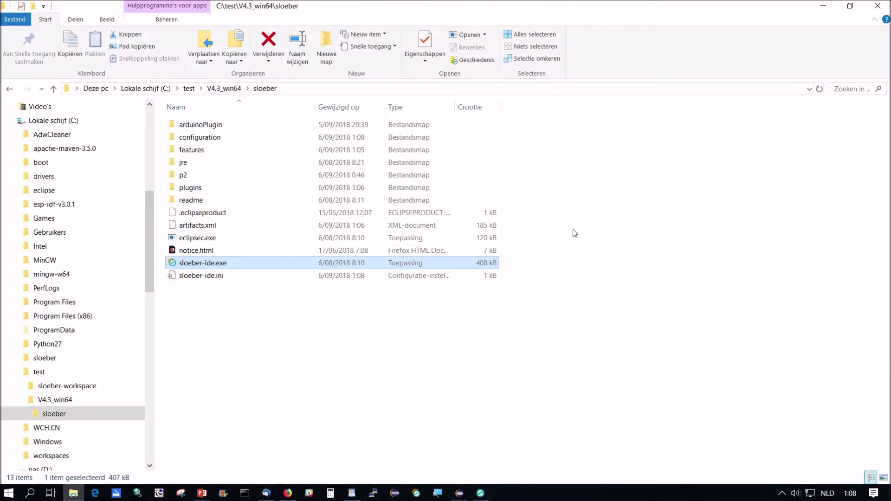
Switch to Firefox and load the Eclipse Babel project page at eclipse.org/babel
click(287, 494)
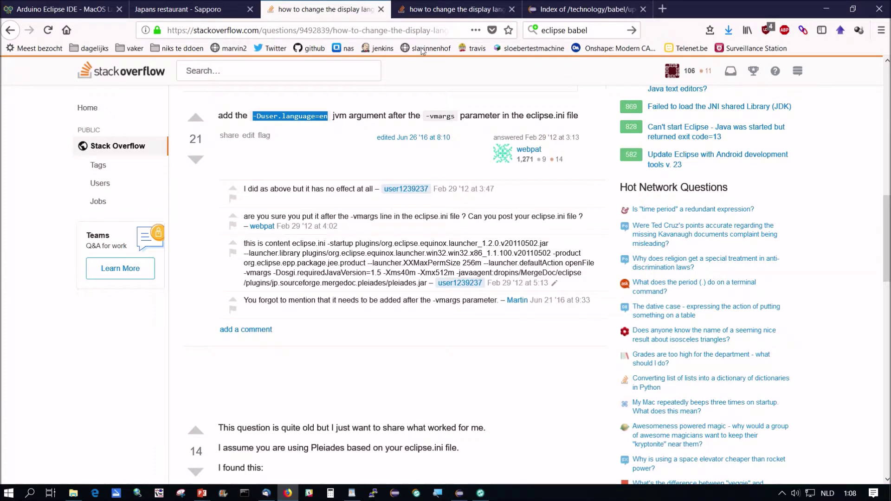
click(300, 28)
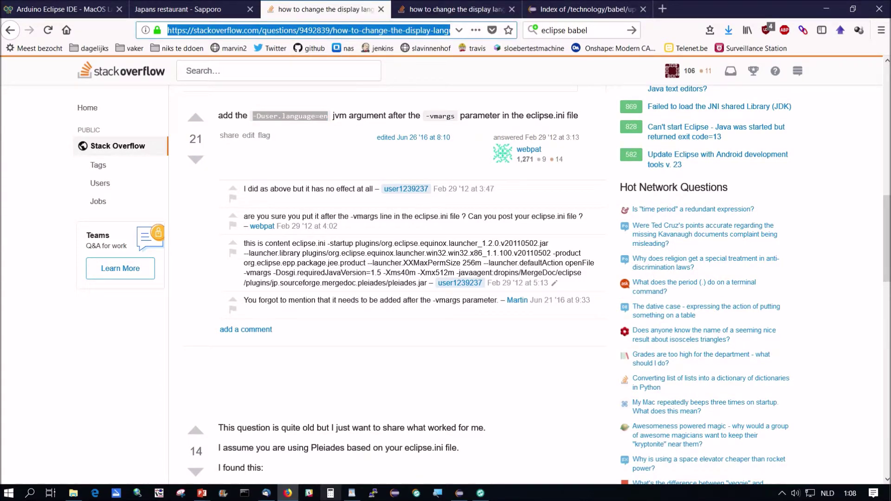
text(eclipse.)
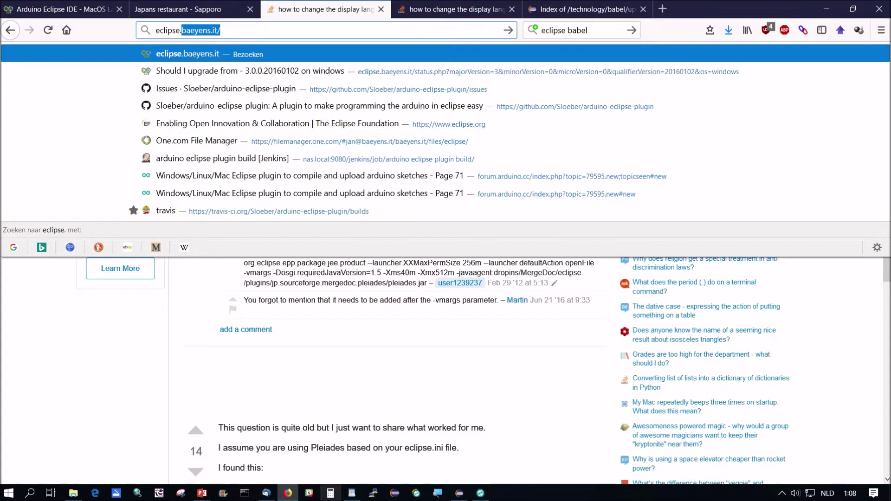
text(org/)
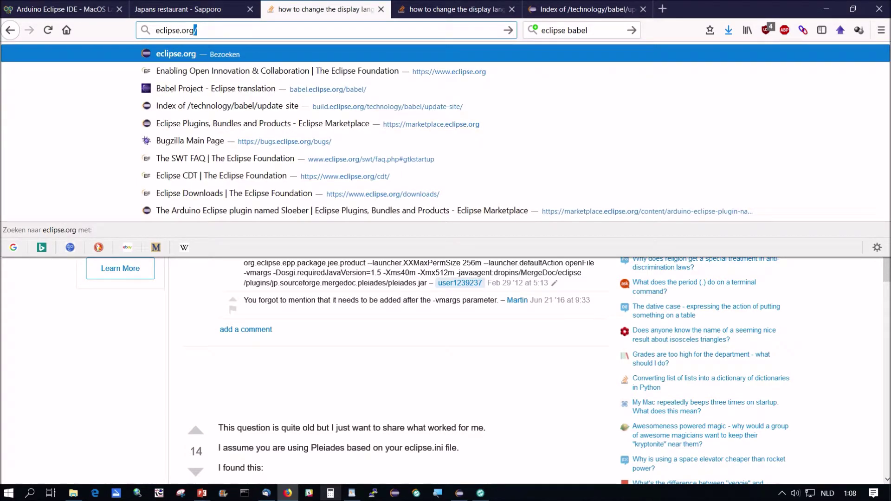
key(Return)
text(babe)
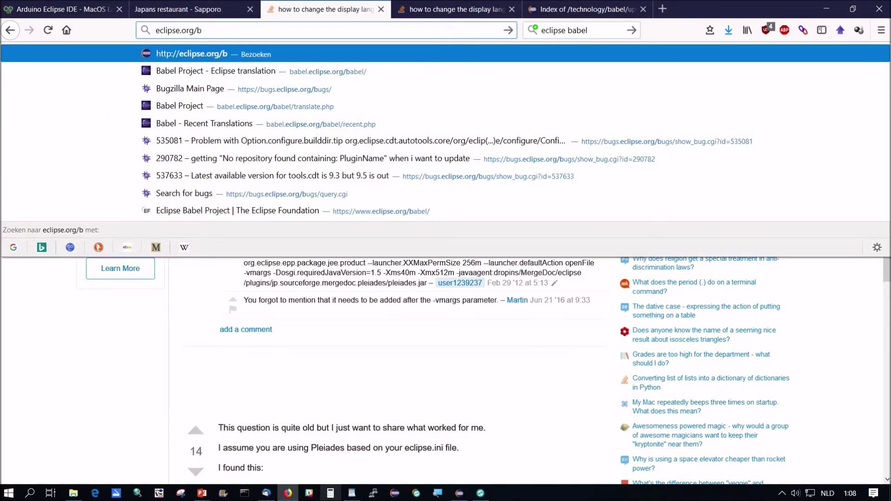
text(l)
key(Return)
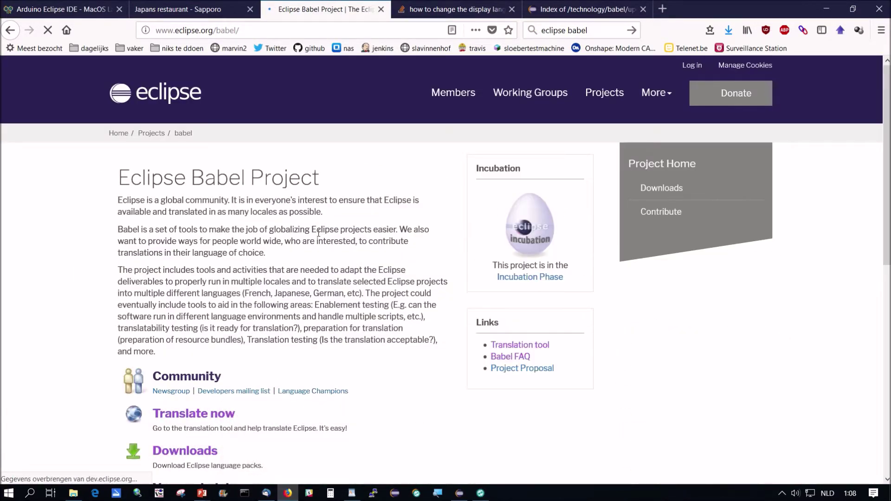
Go to Babel's translation site through Translate now and log in with the saved account credentials
scroll(324, 230, down, 3)
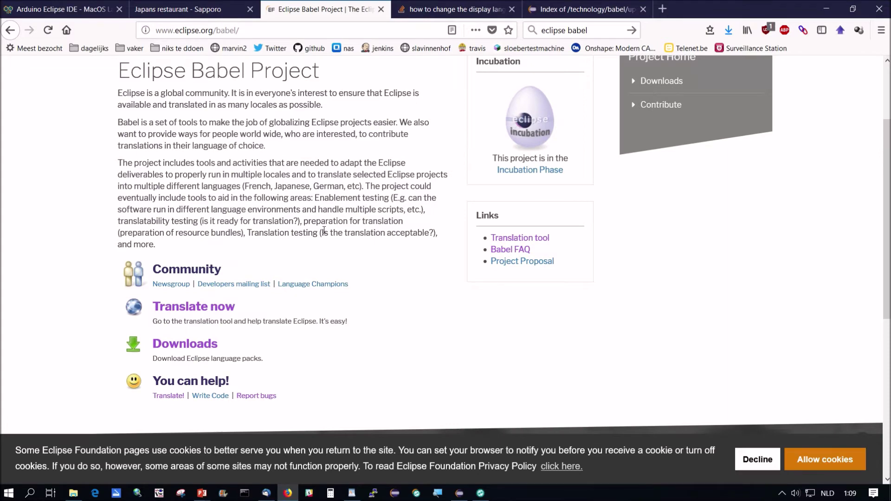
click(182, 314)
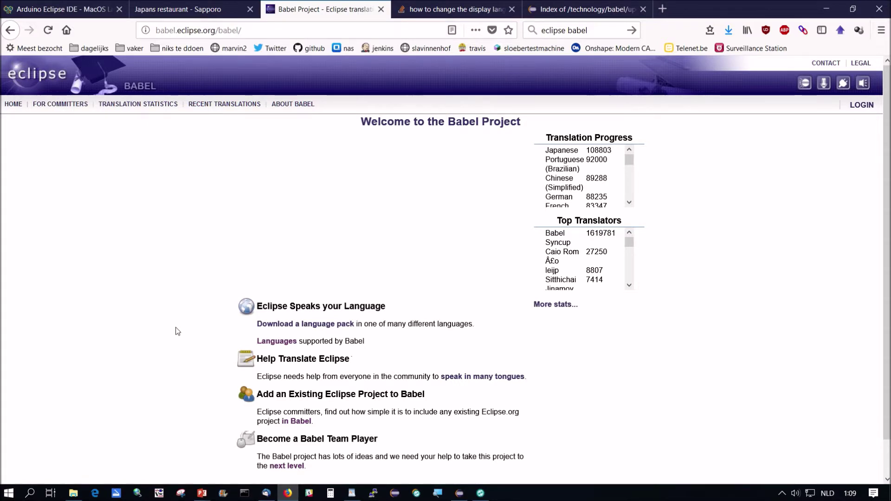
scroll(178, 331, down, 2)
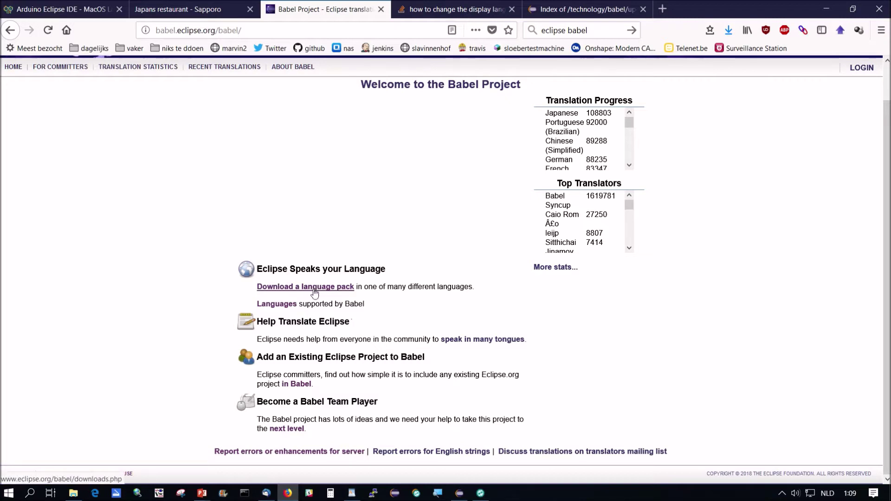
click(305, 324)
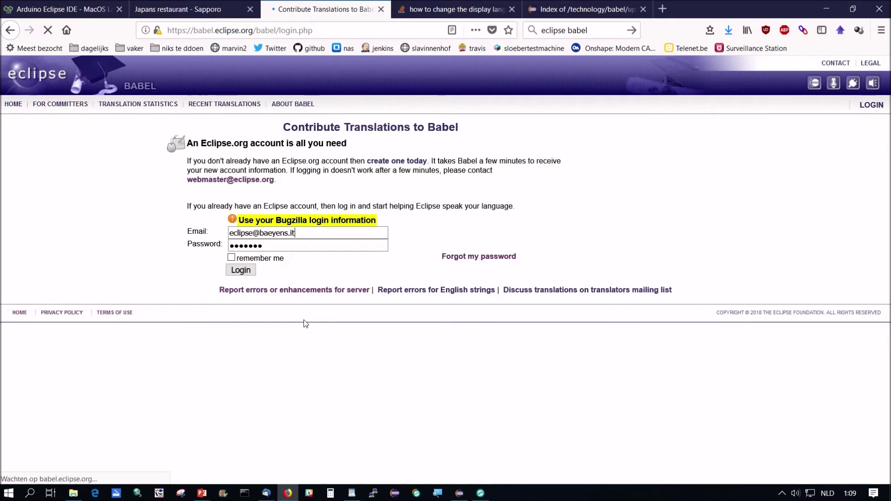
click(239, 272)
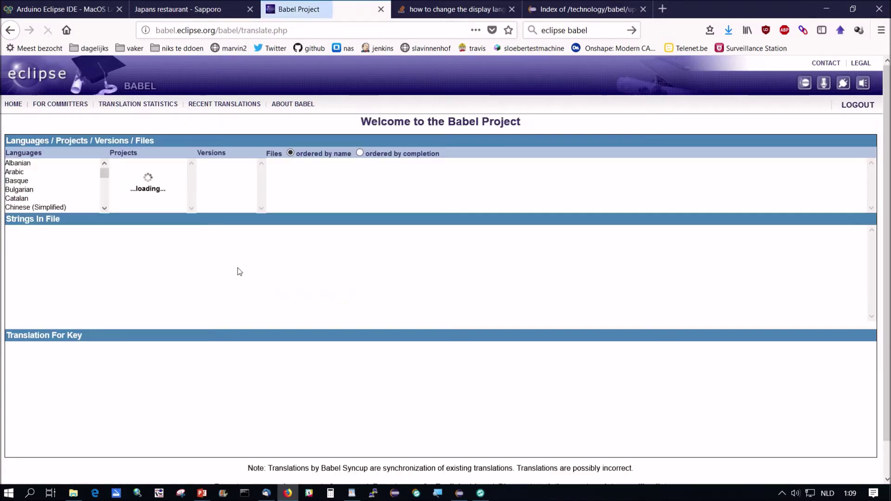
Choose Dutch as the language to translate in the Babel translation tool
click(70, 173)
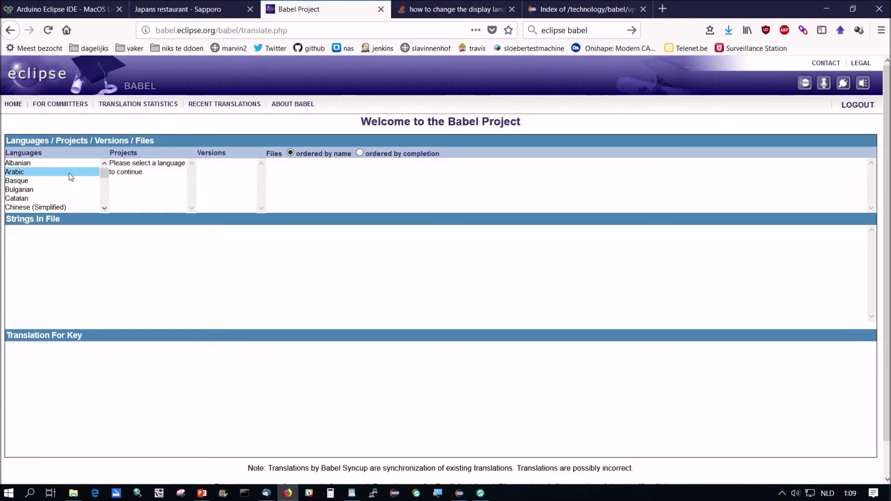
scroll(71, 177, down, 2)
drag(71, 176, 61, 195)
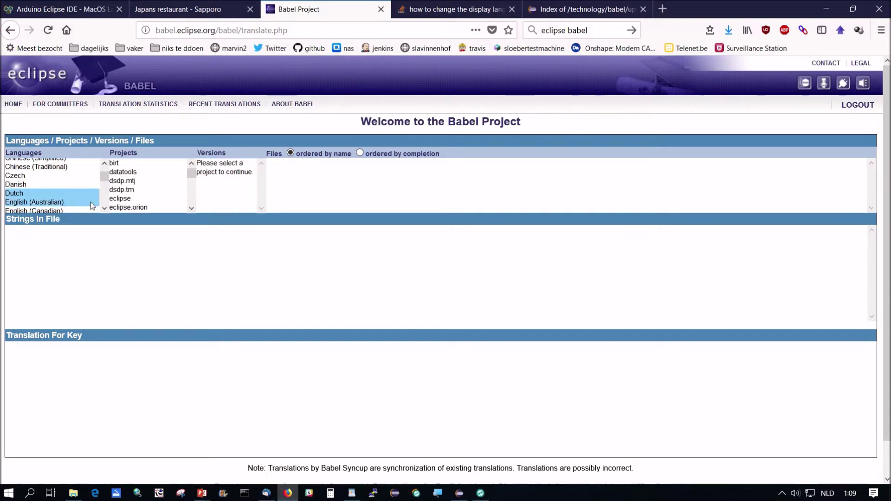
Look through the Babel projects available for Dutch and select tools.cdt
click(155, 192)
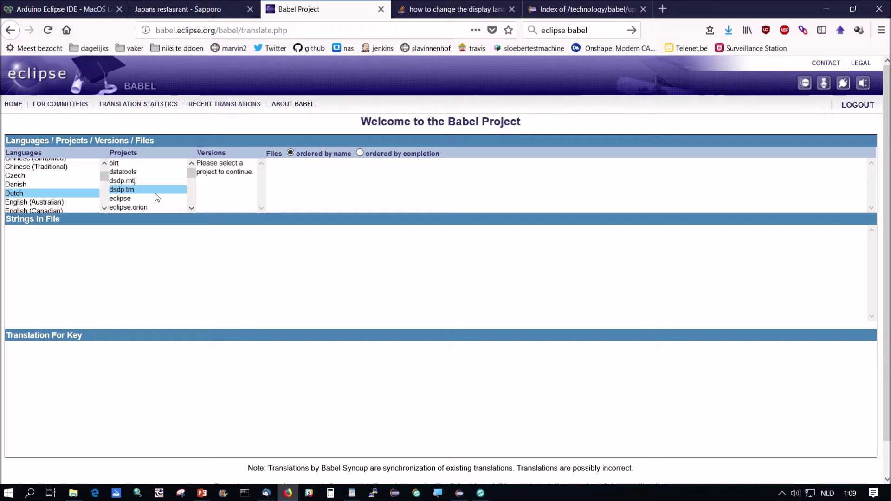
click(148, 199)
key(Down)
key(Down)
key(Down)
key(Down)
key(Down)
key(Down)
key(Down)
key(Down)
key(Down)
key(Down)
key(Down)
key(Down)
key(Down)
key(Down)
key(Down)
key(Down)
key(Down)
key(Down)
key(Down)
key(Down)
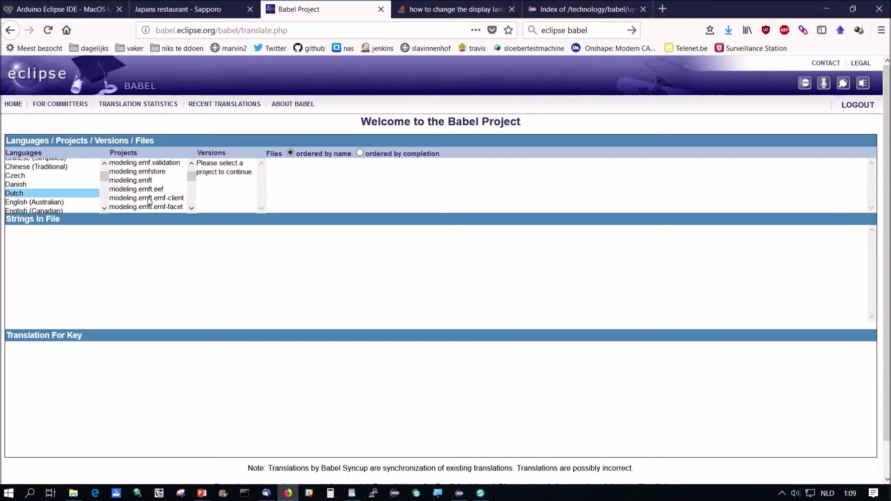
key(Down)
key(Down)
key(Down)
key(Down)
key(Down)
key(Down)
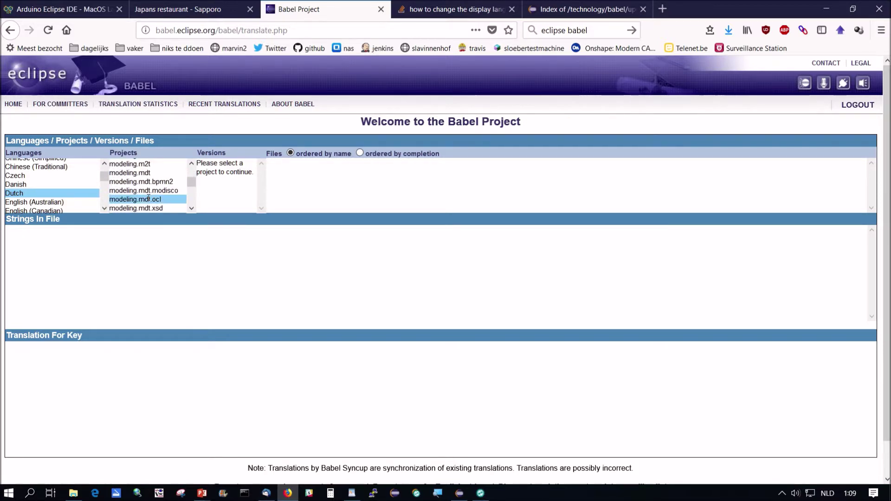
scroll(148, 198, up, 10)
click(148, 198)
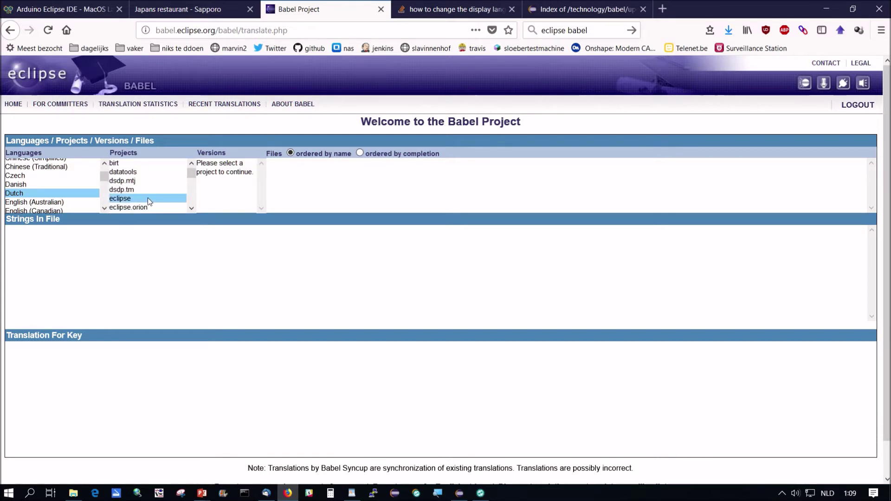
drag(147, 197, 149, 169)
scroll(149, 169, down, 10)
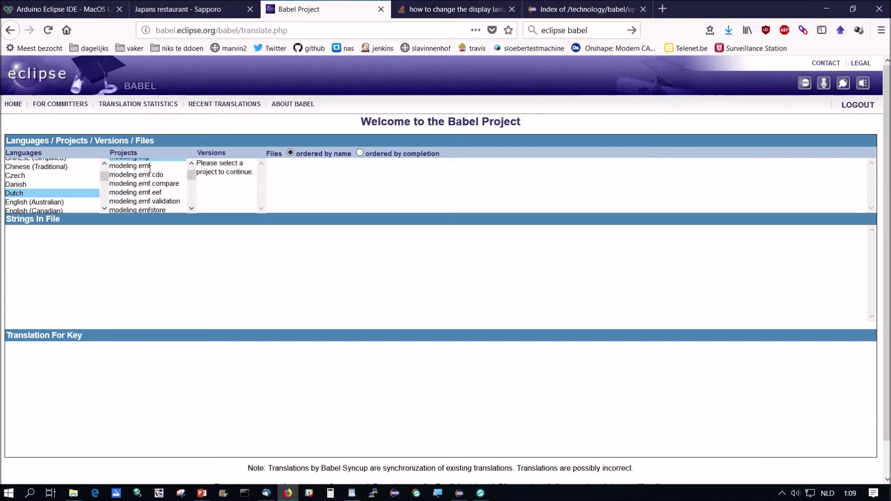
scroll(149, 168, down, 15)
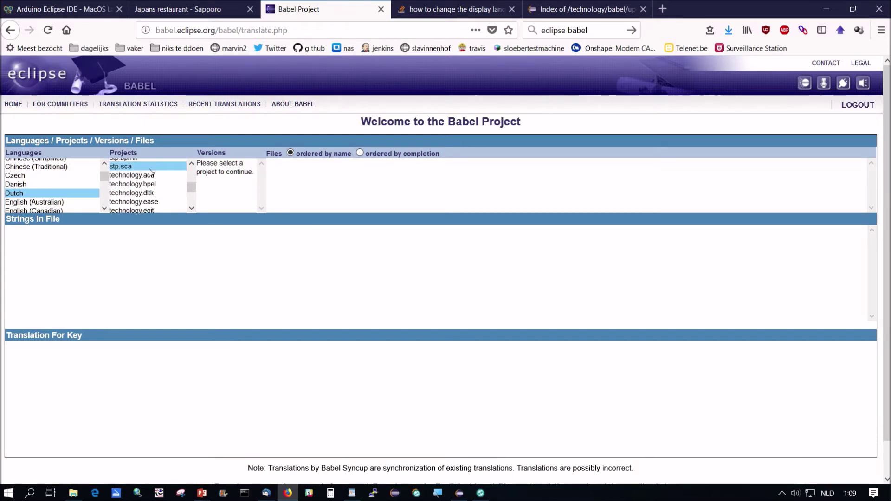
scroll(150, 172, down, 10)
text(tools.tm)
scroll(149, 169, up, 3)
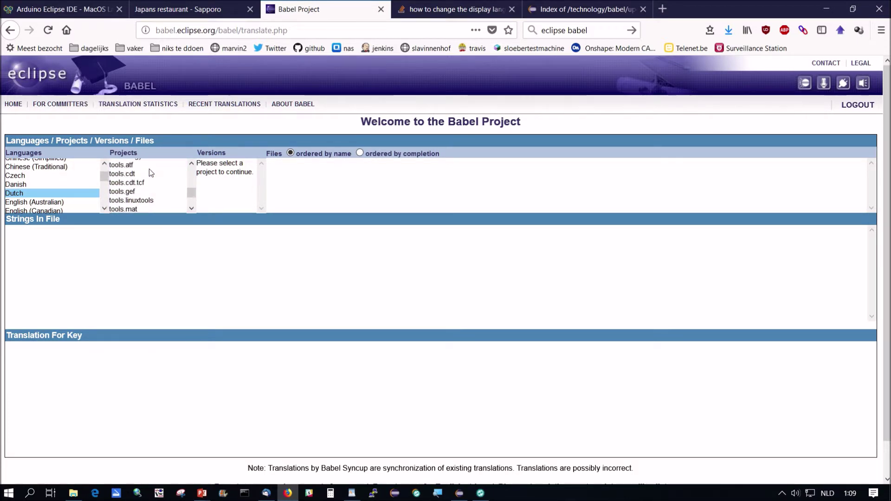
click(143, 176)
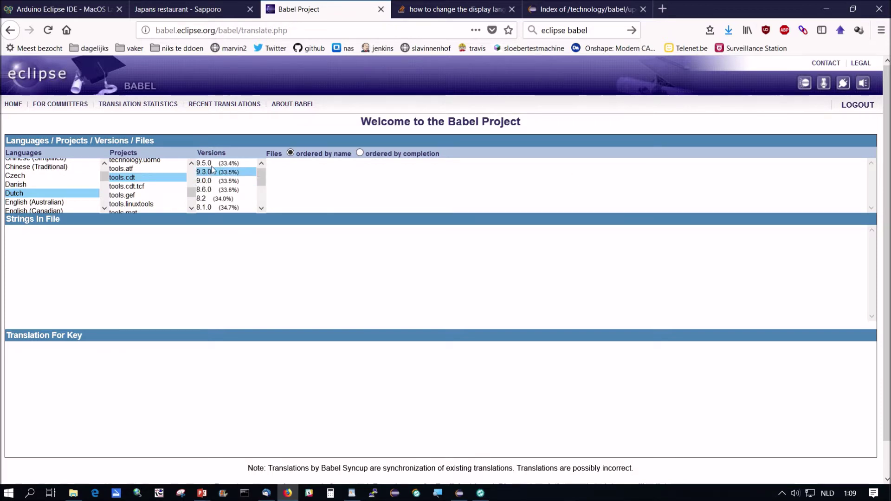
Choose version 9.5.0 and view the strings in org.eclipse.cdt.arduino.core/org/eclipse/cdt/arduino/core/internal/messages.properties
click(212, 166)
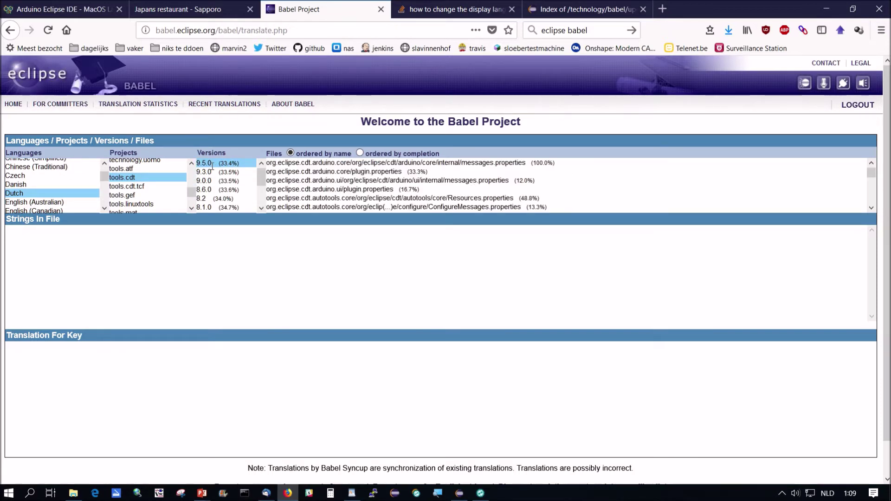
click(384, 165)
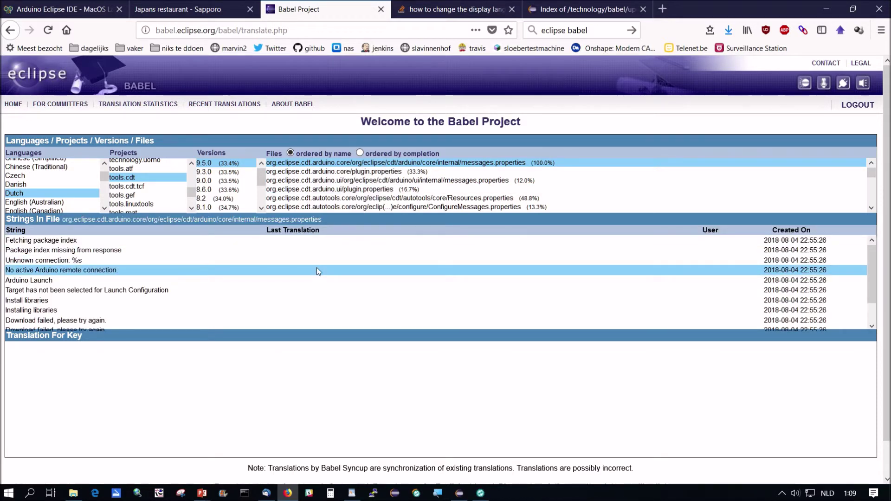
scroll(317, 271, down, 1)
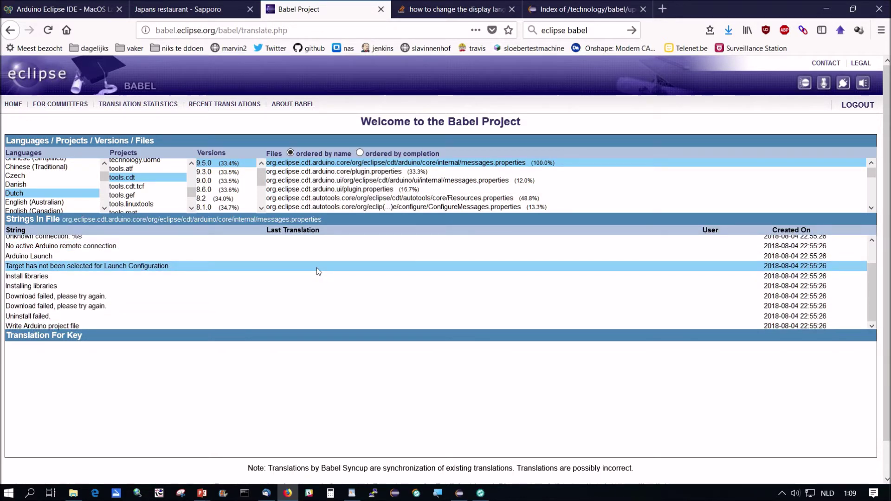
View the strings in the file org.eclipse.cdt.autotools.ui/org/eclipse/cdt/autotools/ui/Resources.properties
scroll(317, 268, down, 1)
scroll(317, 268, up, 1)
click(358, 187)
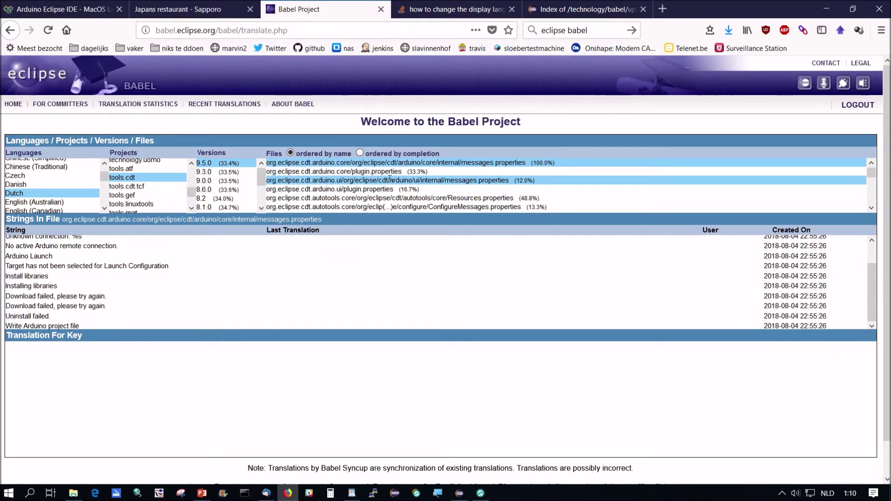
scroll(388, 183, down, 2)
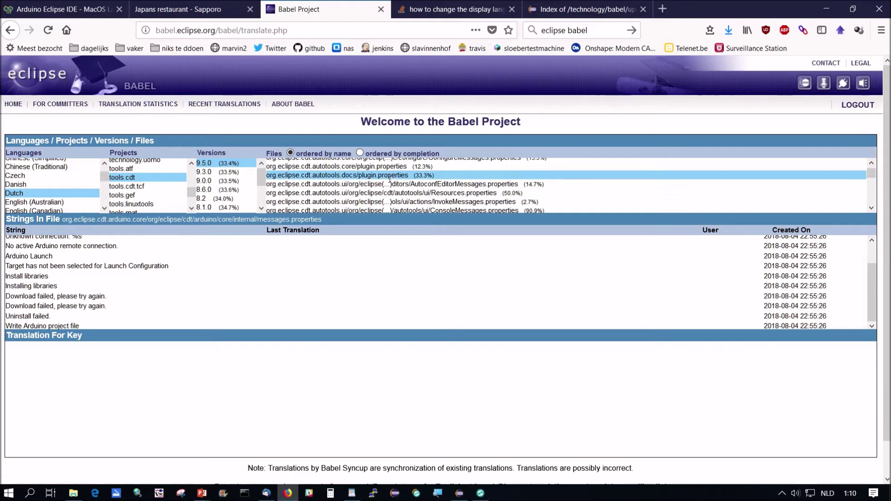
click(384, 193)
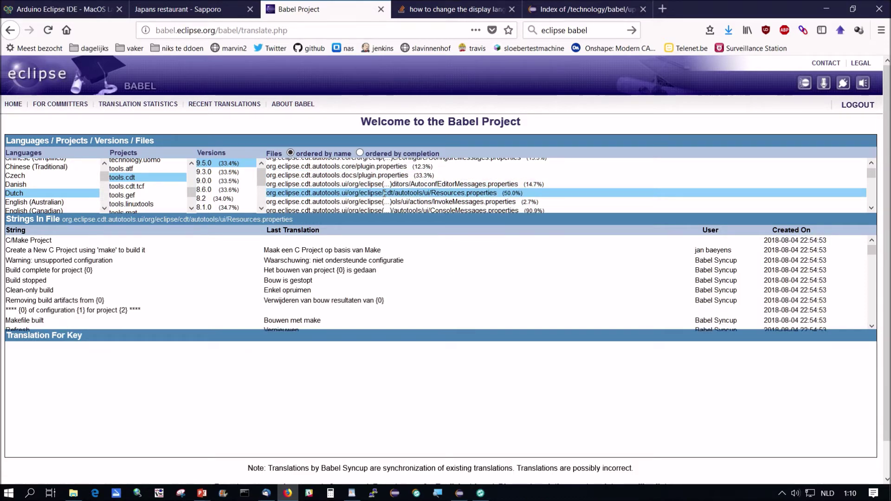
Check the translation history of the strings from "Build stopped" up to "Create a New C Project using 'make' to build it", highlighting the latter's contributor
click(374, 286)
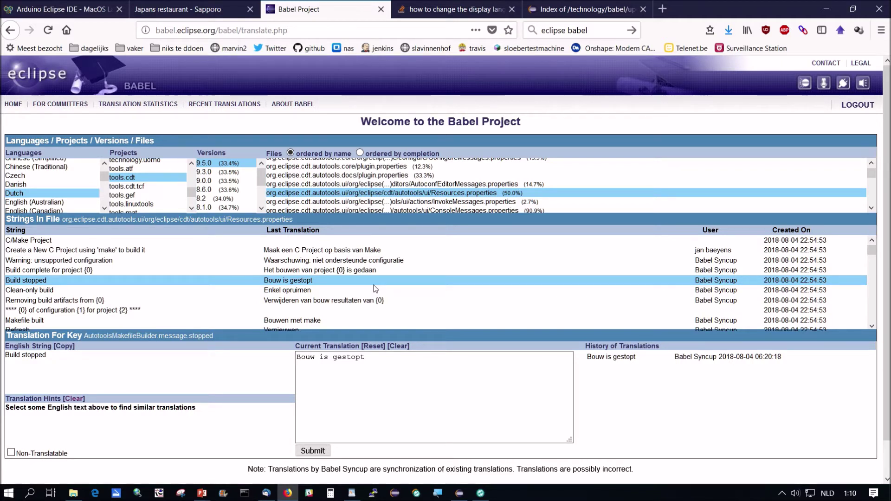
click(338, 275)
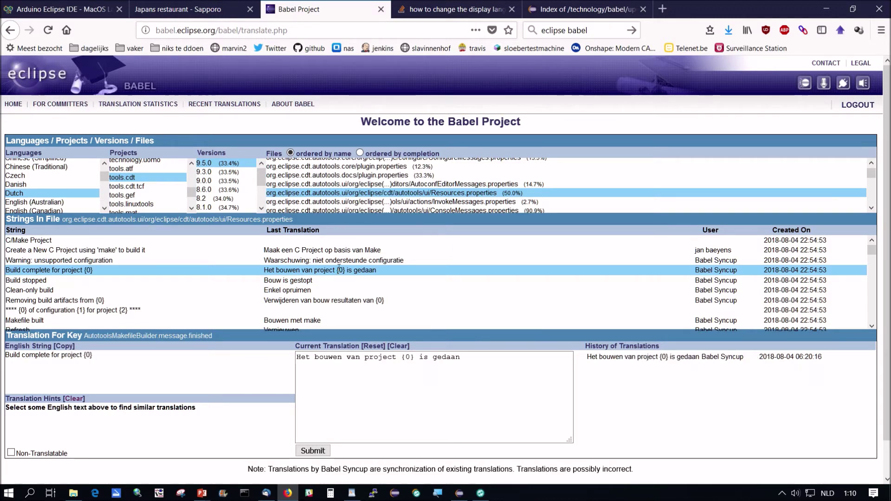
click(341, 261)
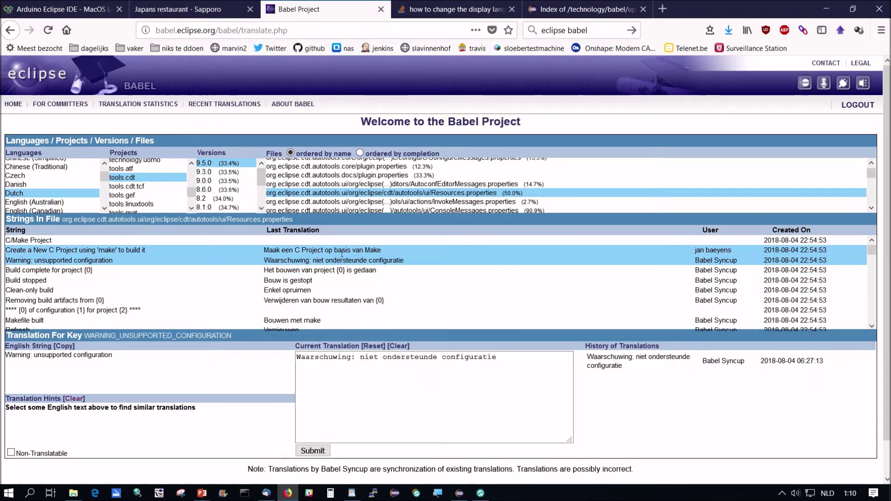
click(342, 252)
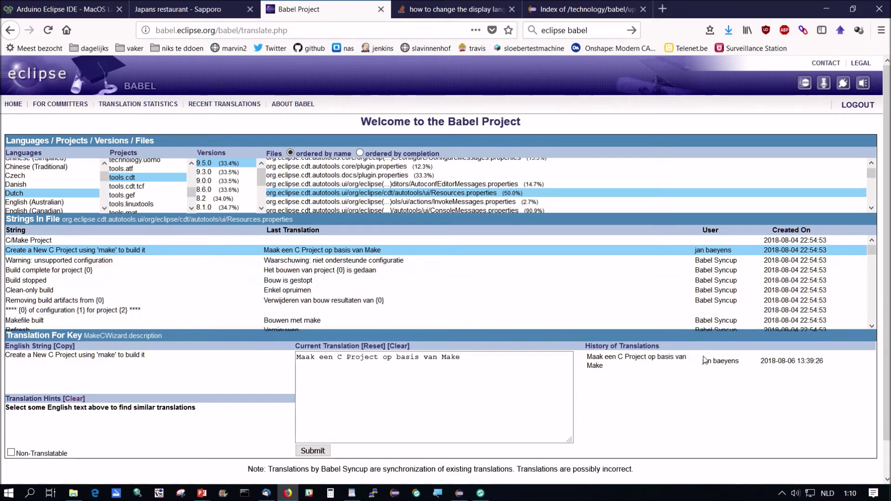
drag(704, 362, 744, 367)
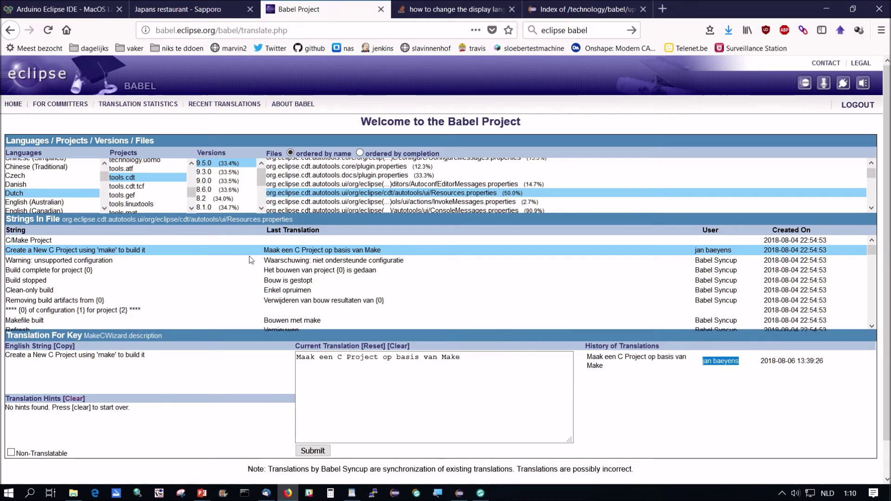
Open the untranslated string "**** {0} of configuration {1} for project {2} ****" for translation and look through the file's remaining strings
click(309, 310)
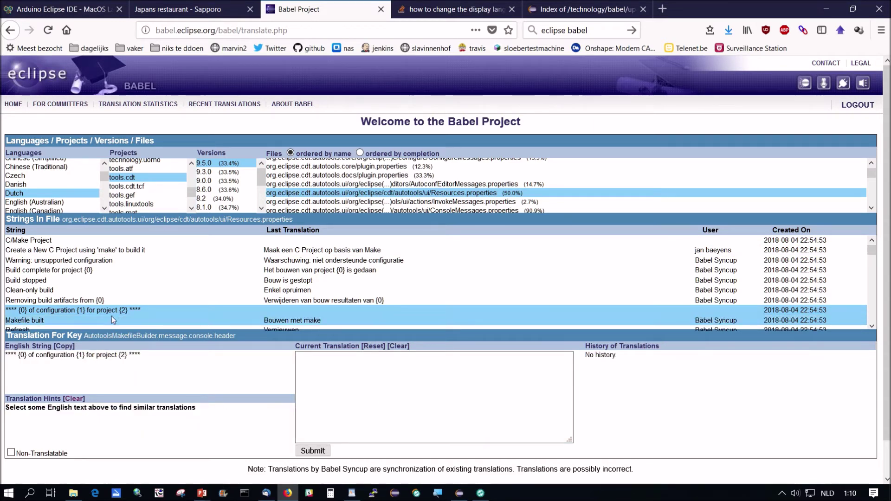
click(399, 399)
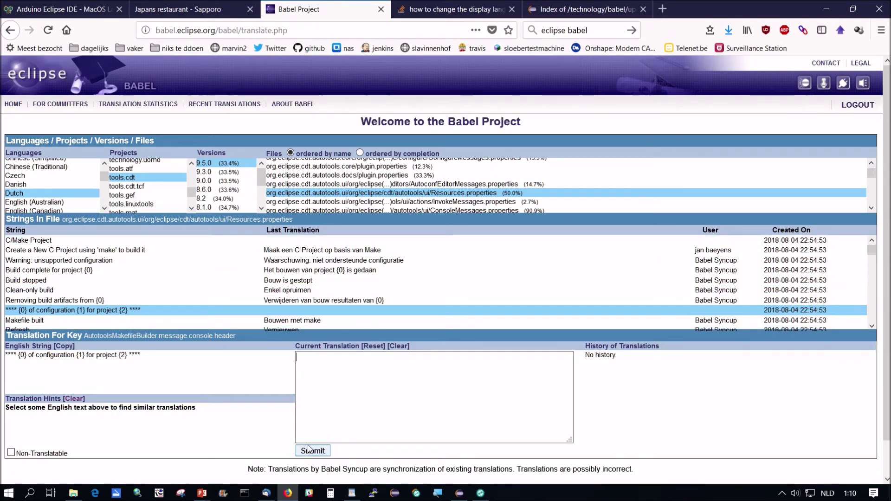
scroll(342, 266, down, 3)
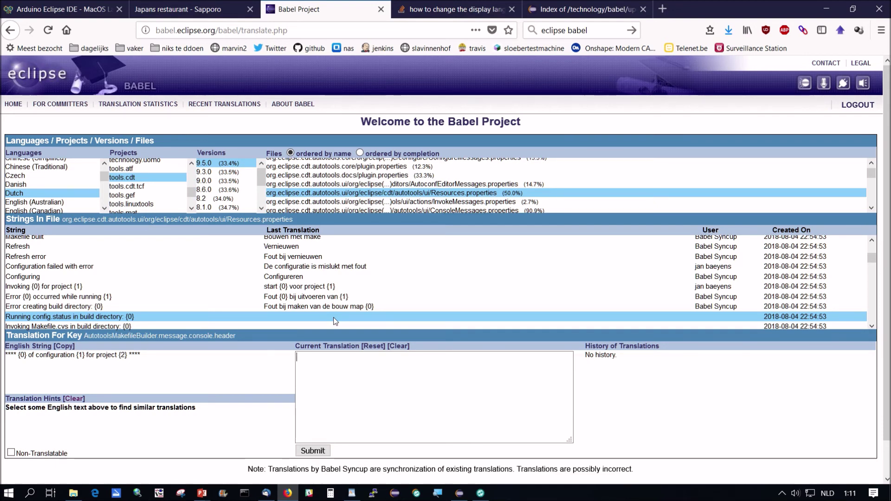
scroll(335, 320, down, 5)
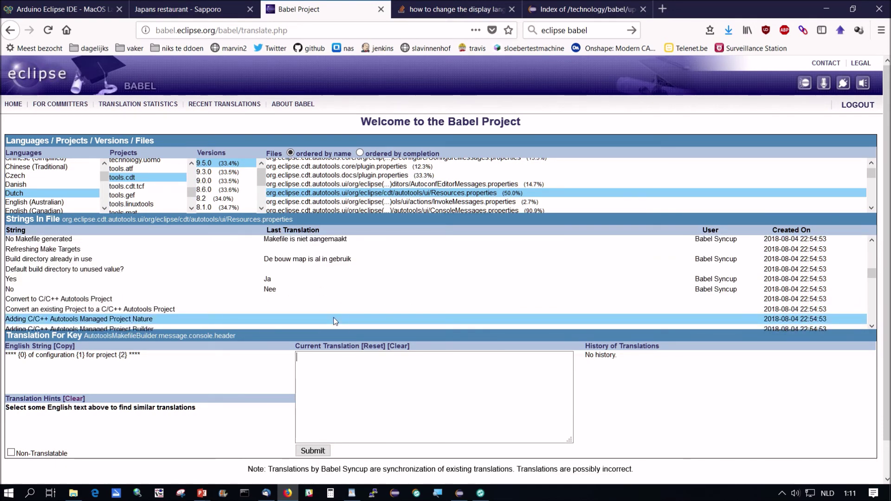
scroll(333, 319, down, 10)
click(335, 318)
scroll(336, 320, up, 15)
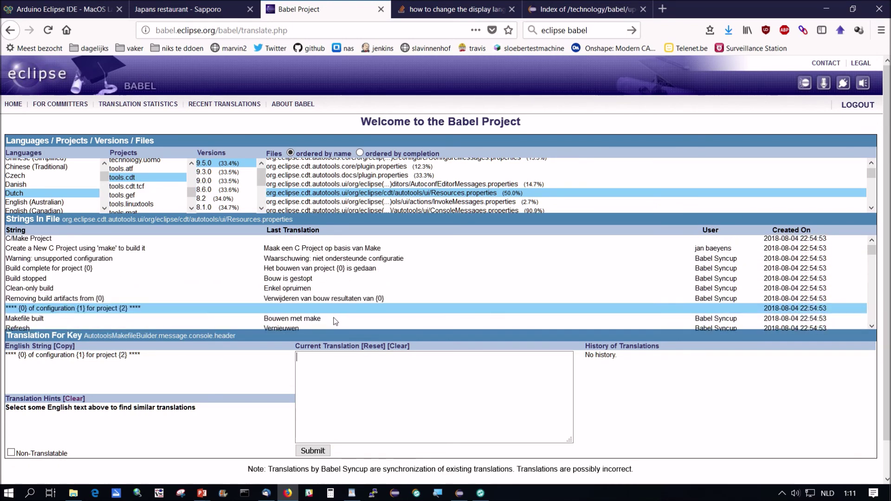